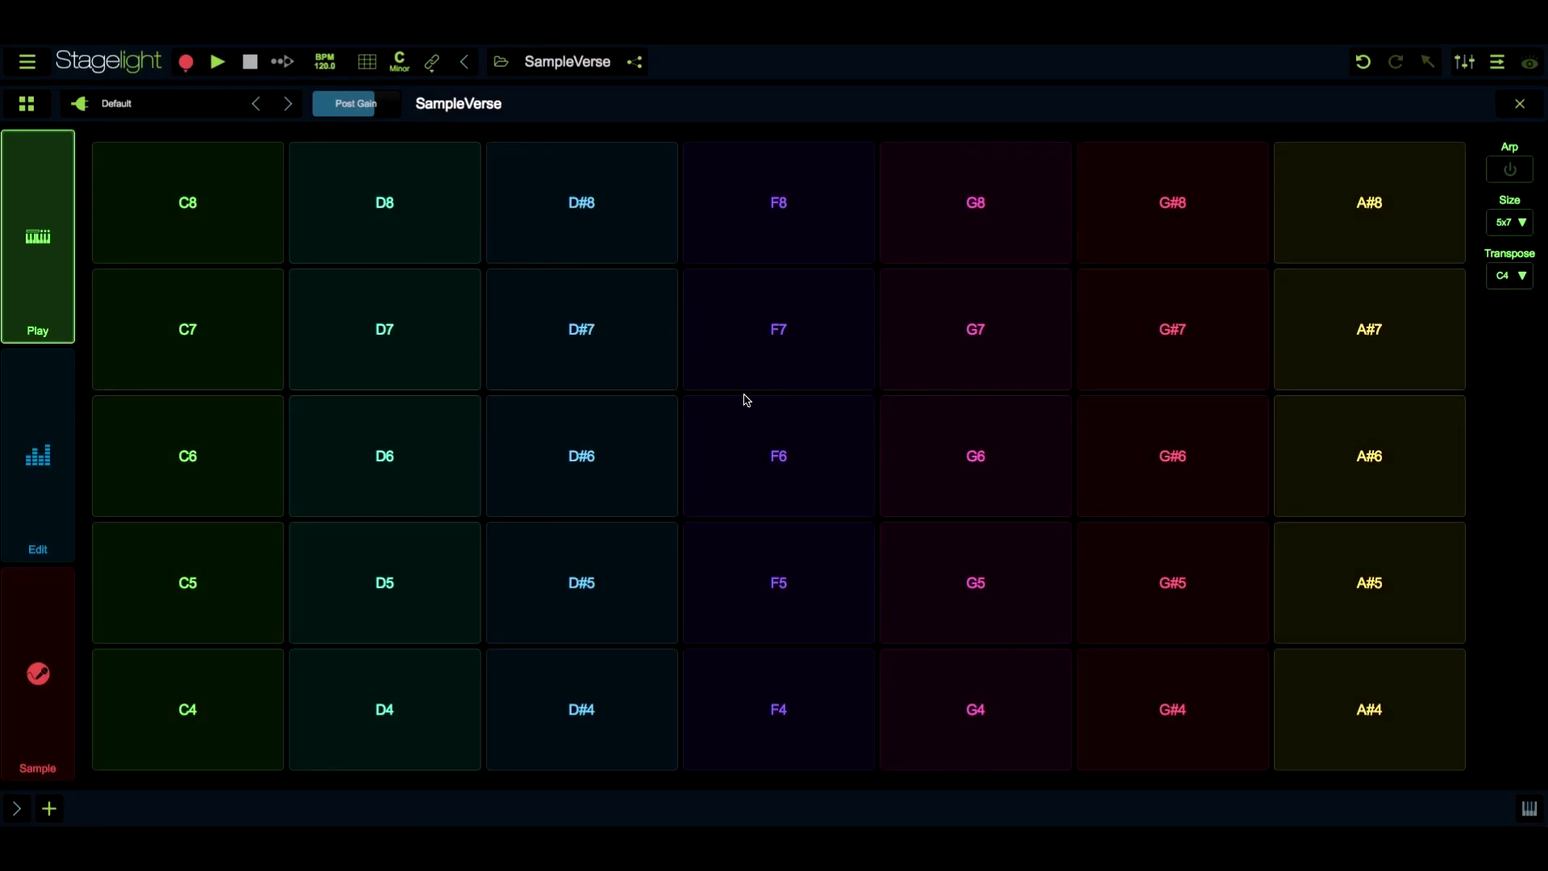
- Audition the G#7, G7, G6 and G5 pads
left_click(1151, 359)
left_click(996, 346)
left_click(954, 461)
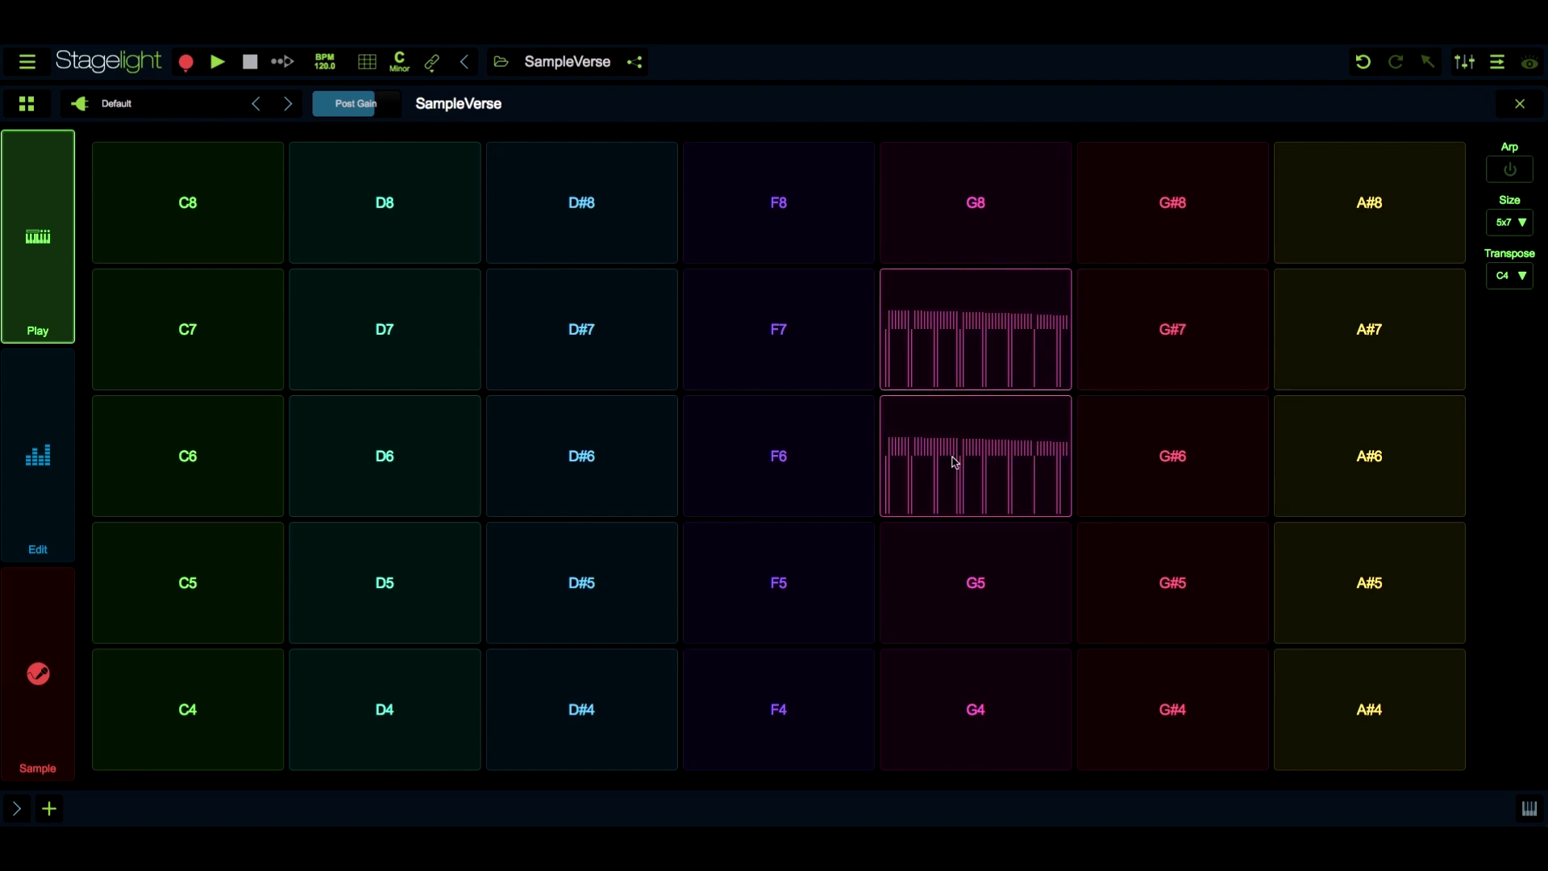
left_click(936, 554)
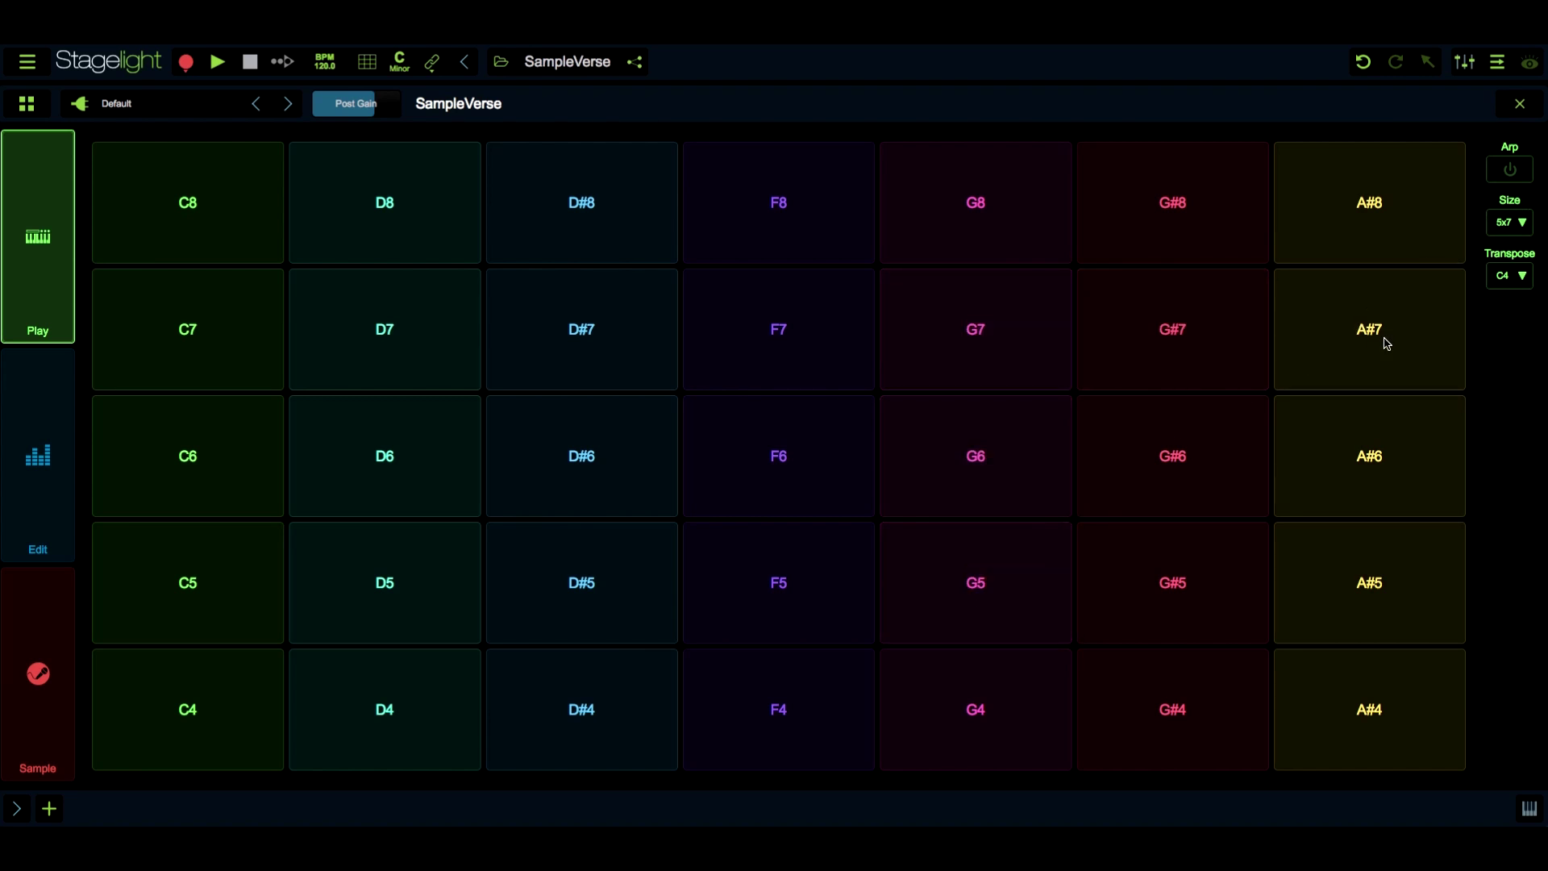
- Try transposing the pads up to C6, then return the transpose to C4
left_click(1518, 278)
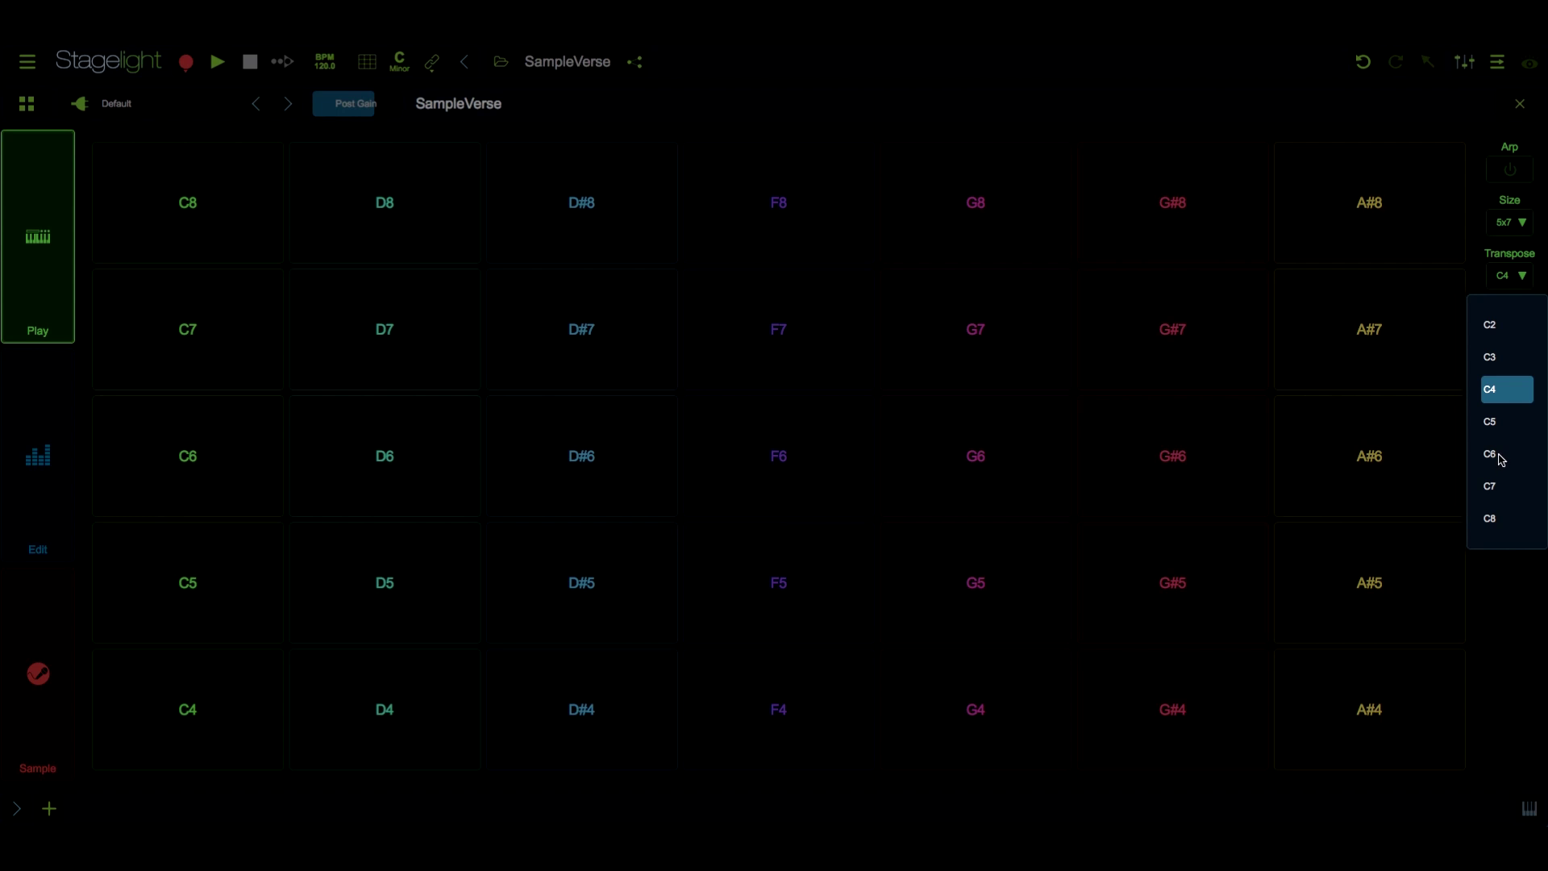
left_click(1500, 454)
left_click(1520, 282)
left_click(1491, 385)
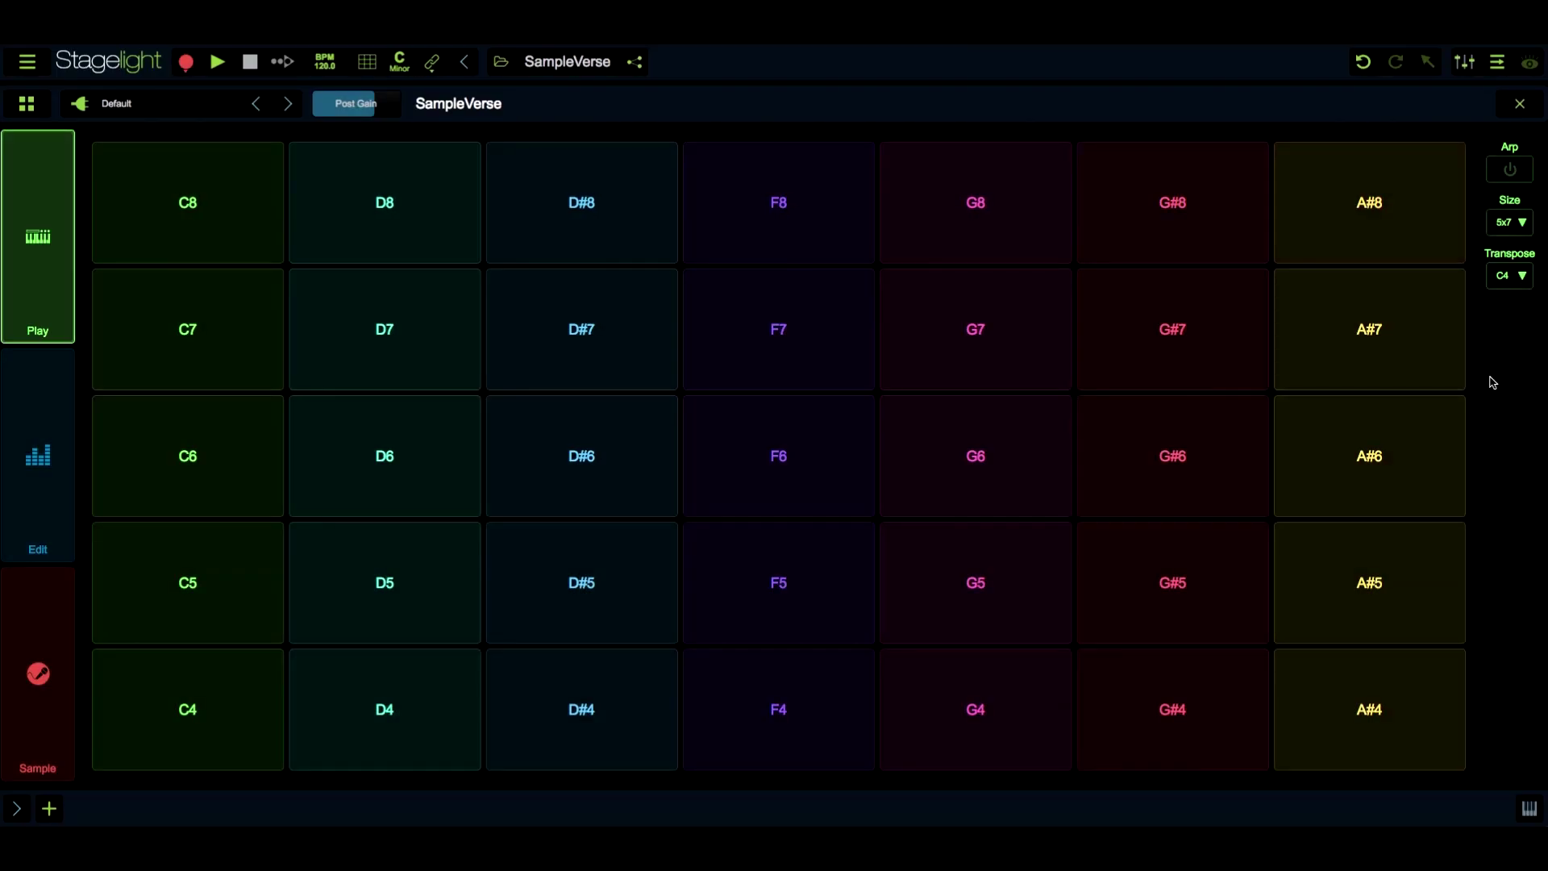
- Try a 5x5 pad grid, then settle on 4x4 and bring up the key settings
left_click(1508, 229)
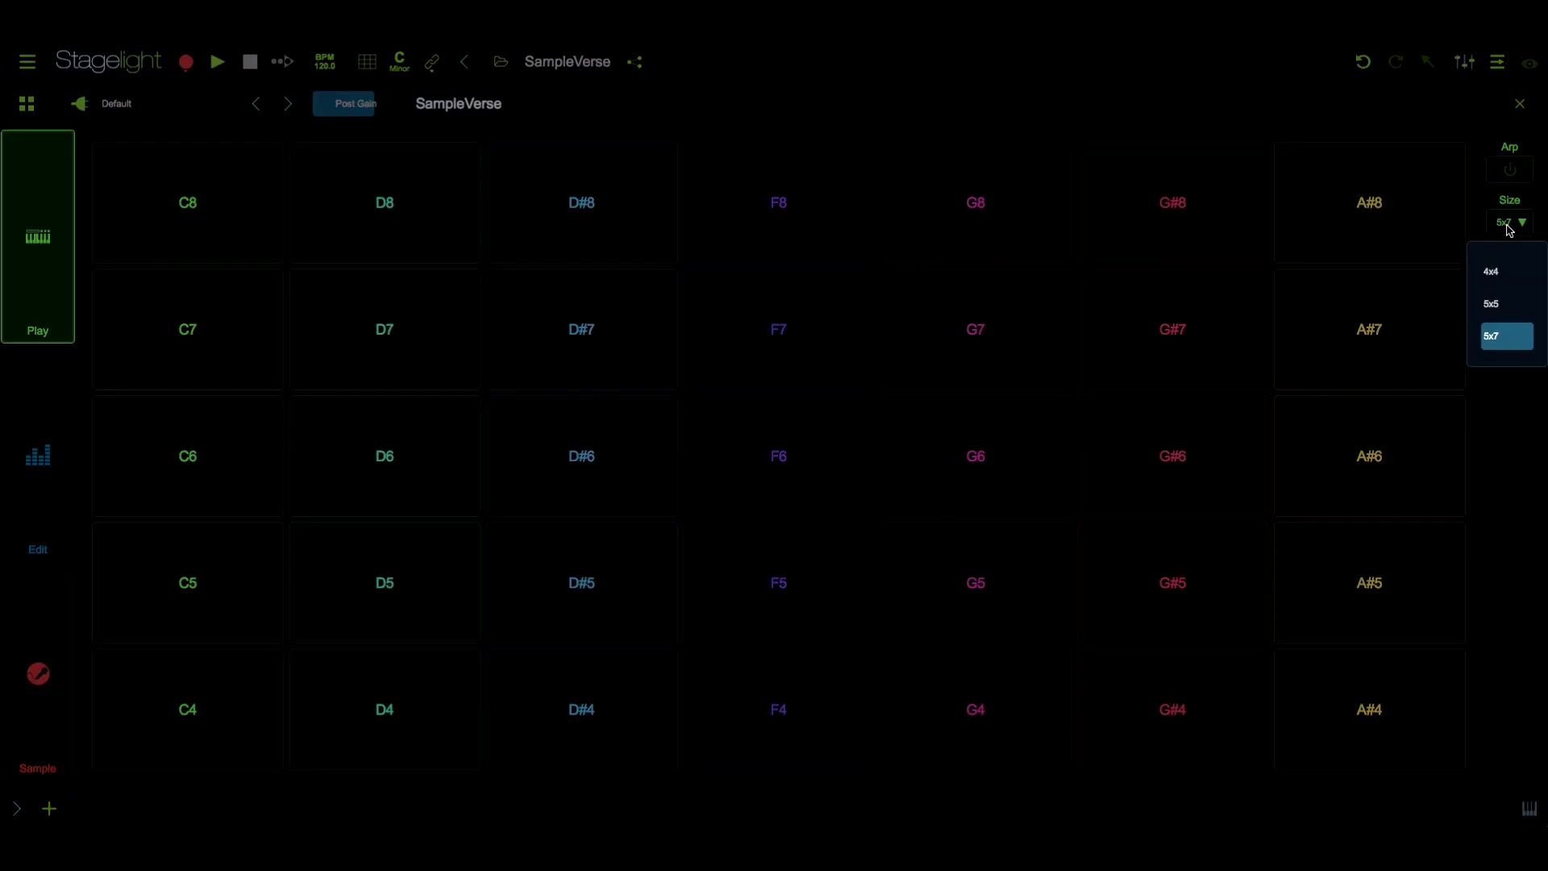
left_click(1512, 308)
left_click(1518, 242)
left_click(1502, 274)
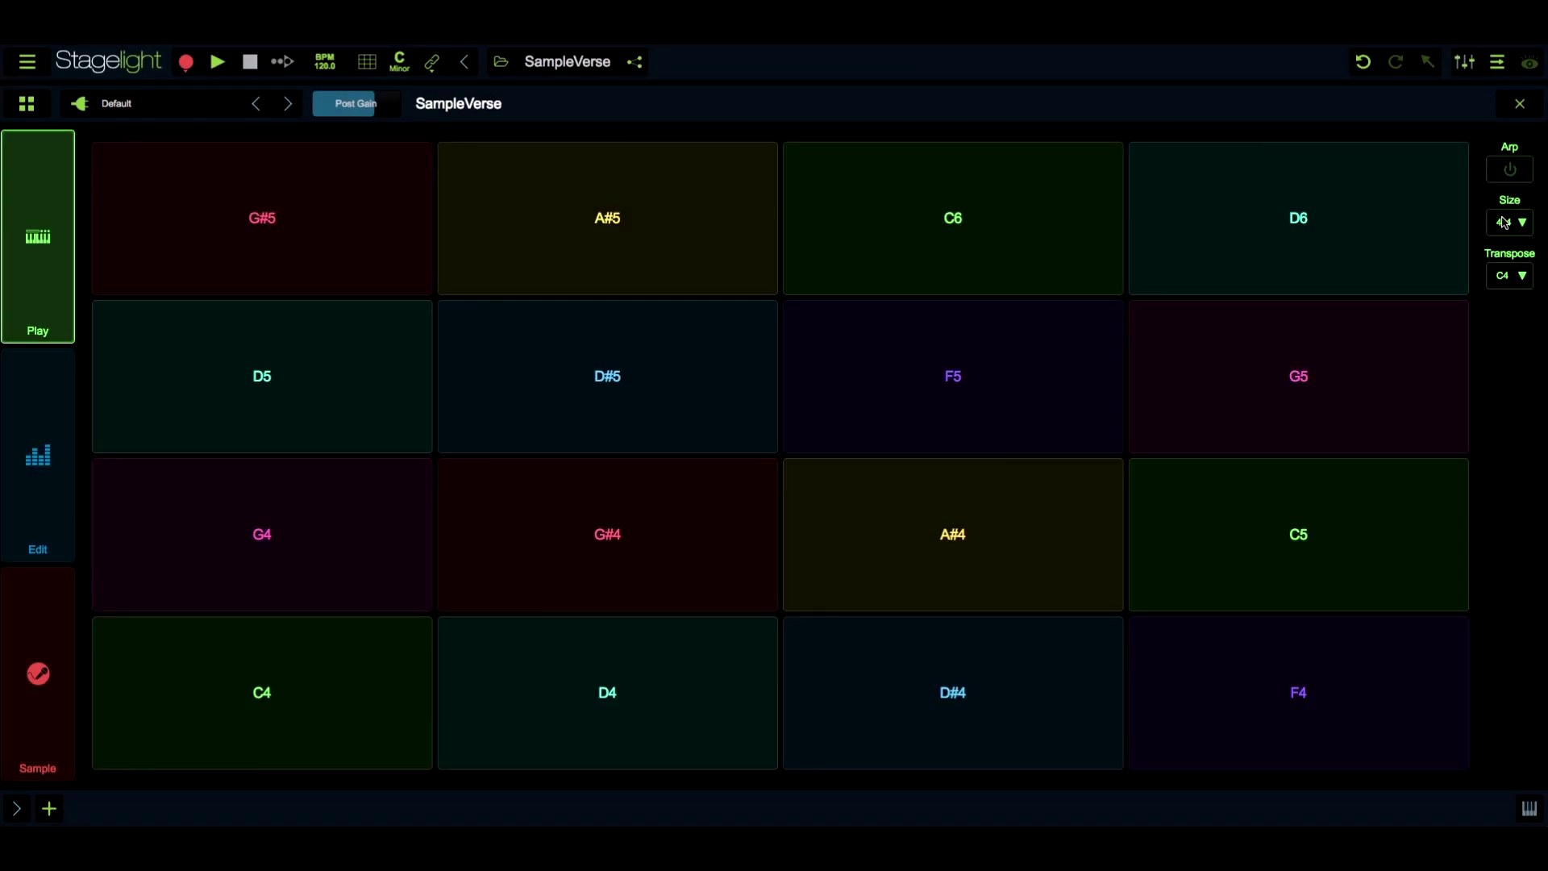
left_click(400, 63)
- Change the scale mode to Pentatonic and close the key settings
left_click(556, 192)
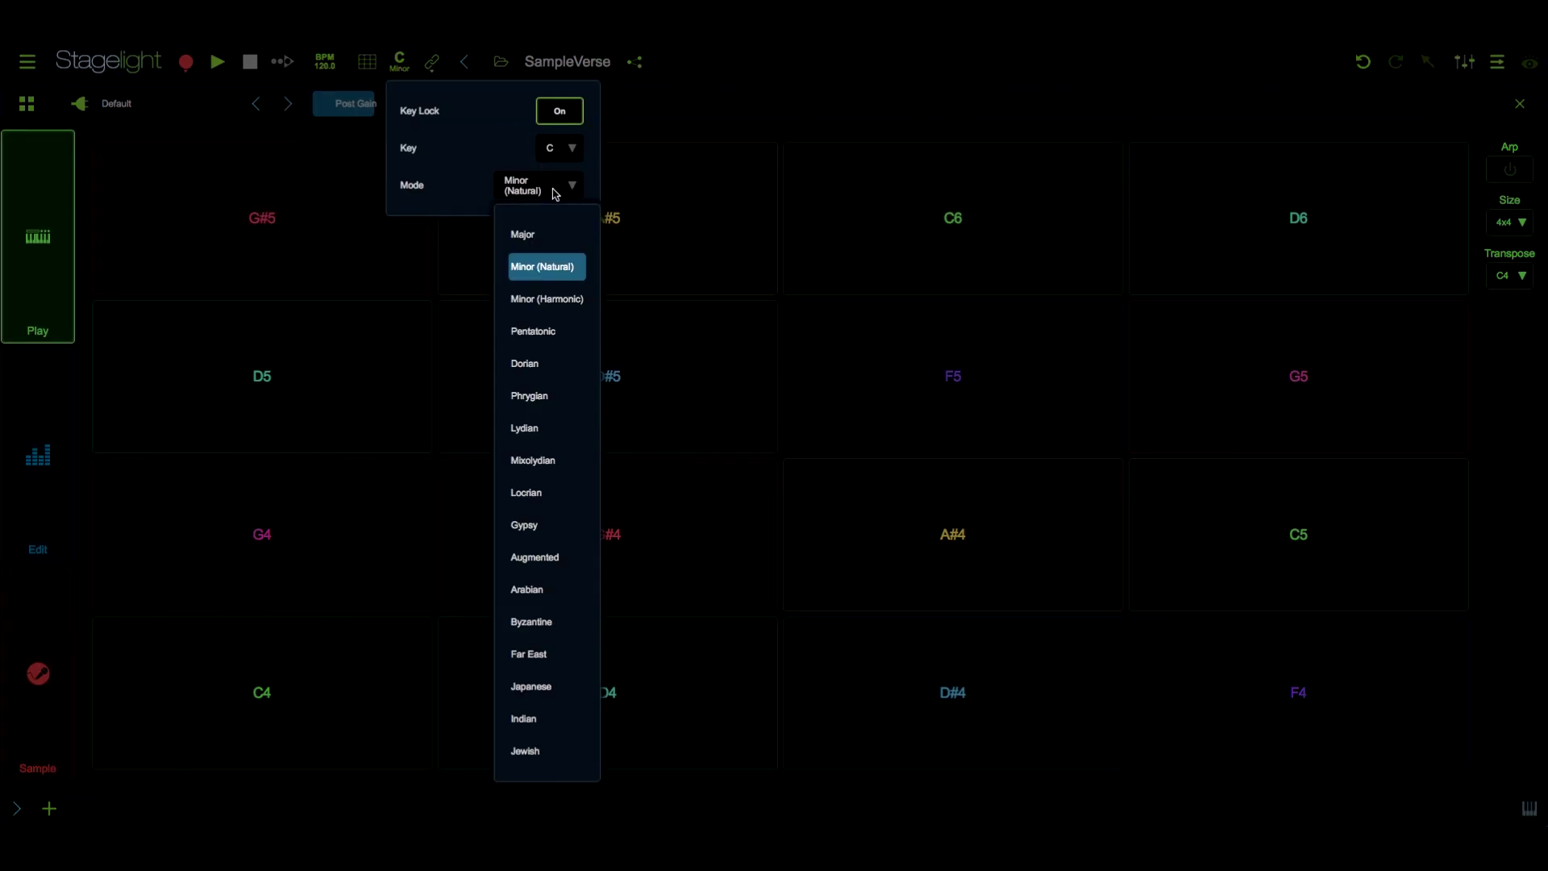
left_click(546, 334)
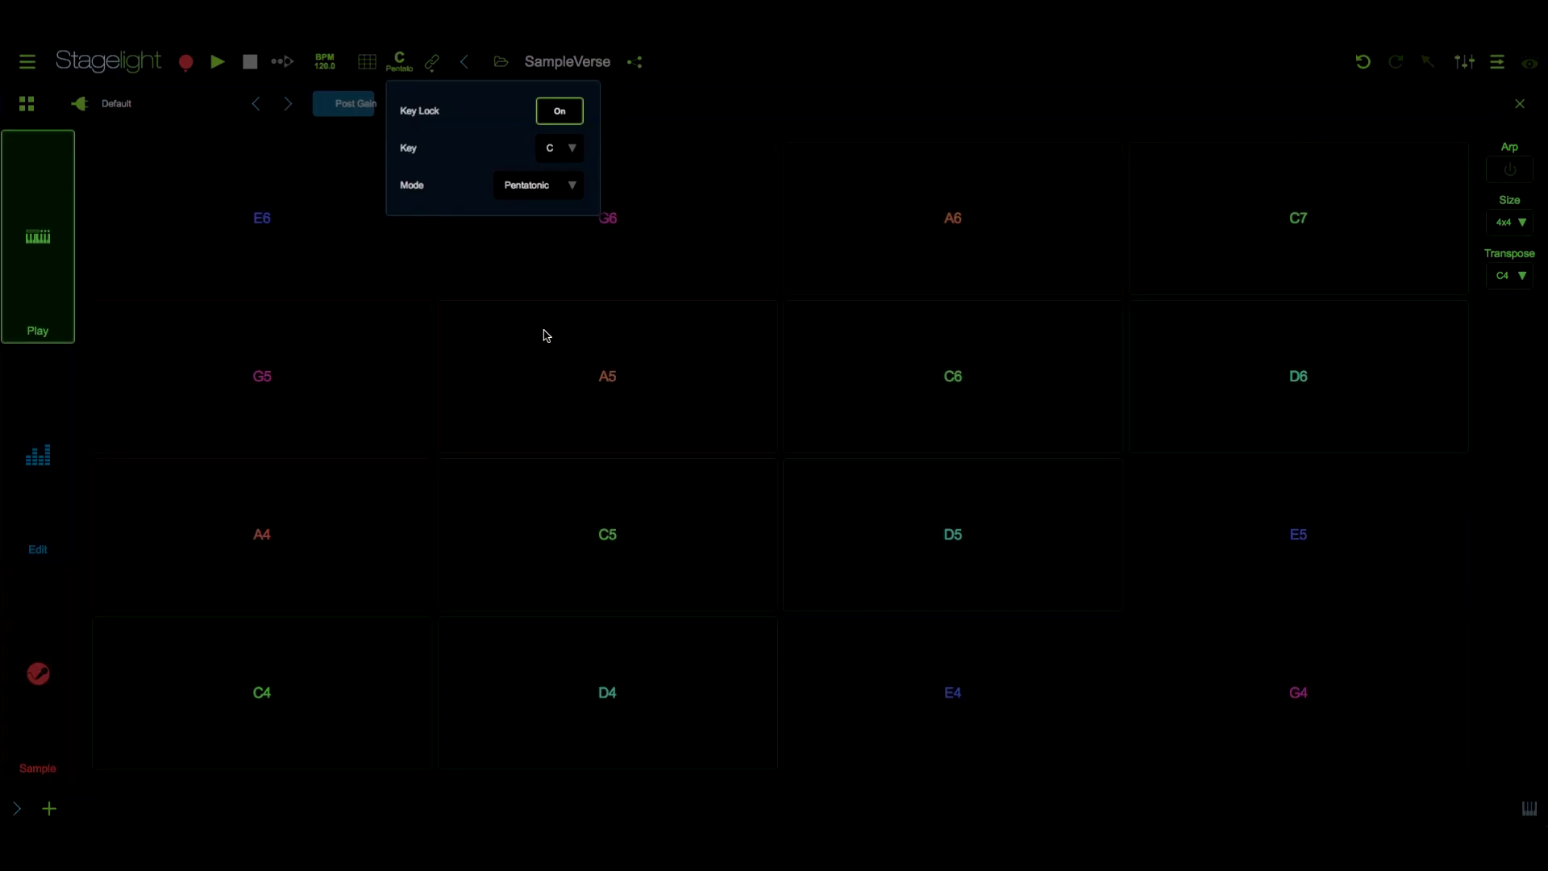
left_click(629, 315)
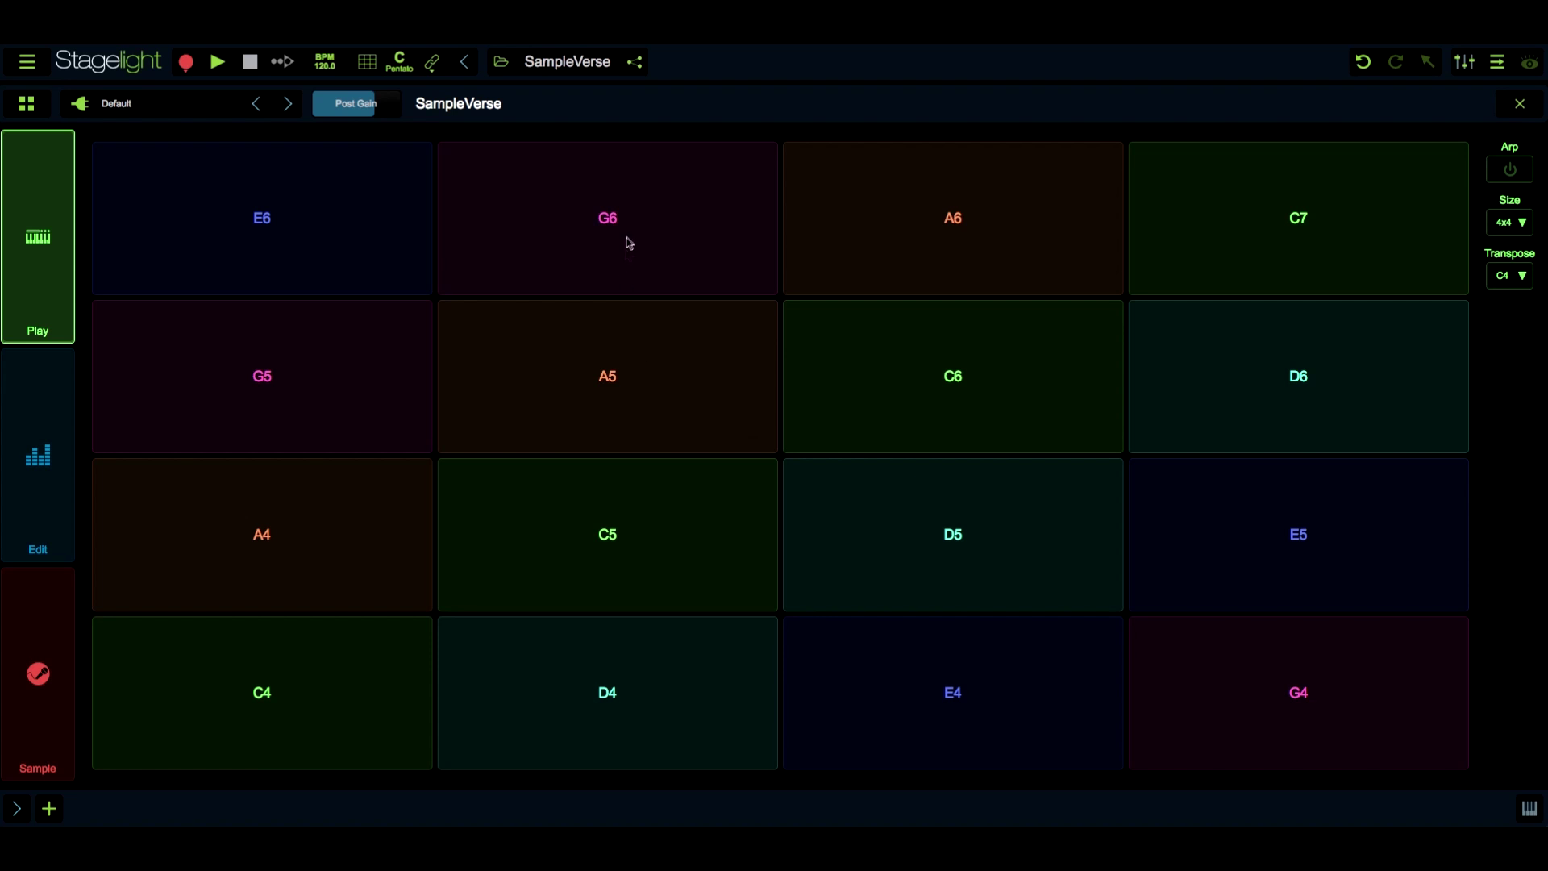
- Play the A5 pad three times, then switch the arpeggiator on
left_click(623, 445)
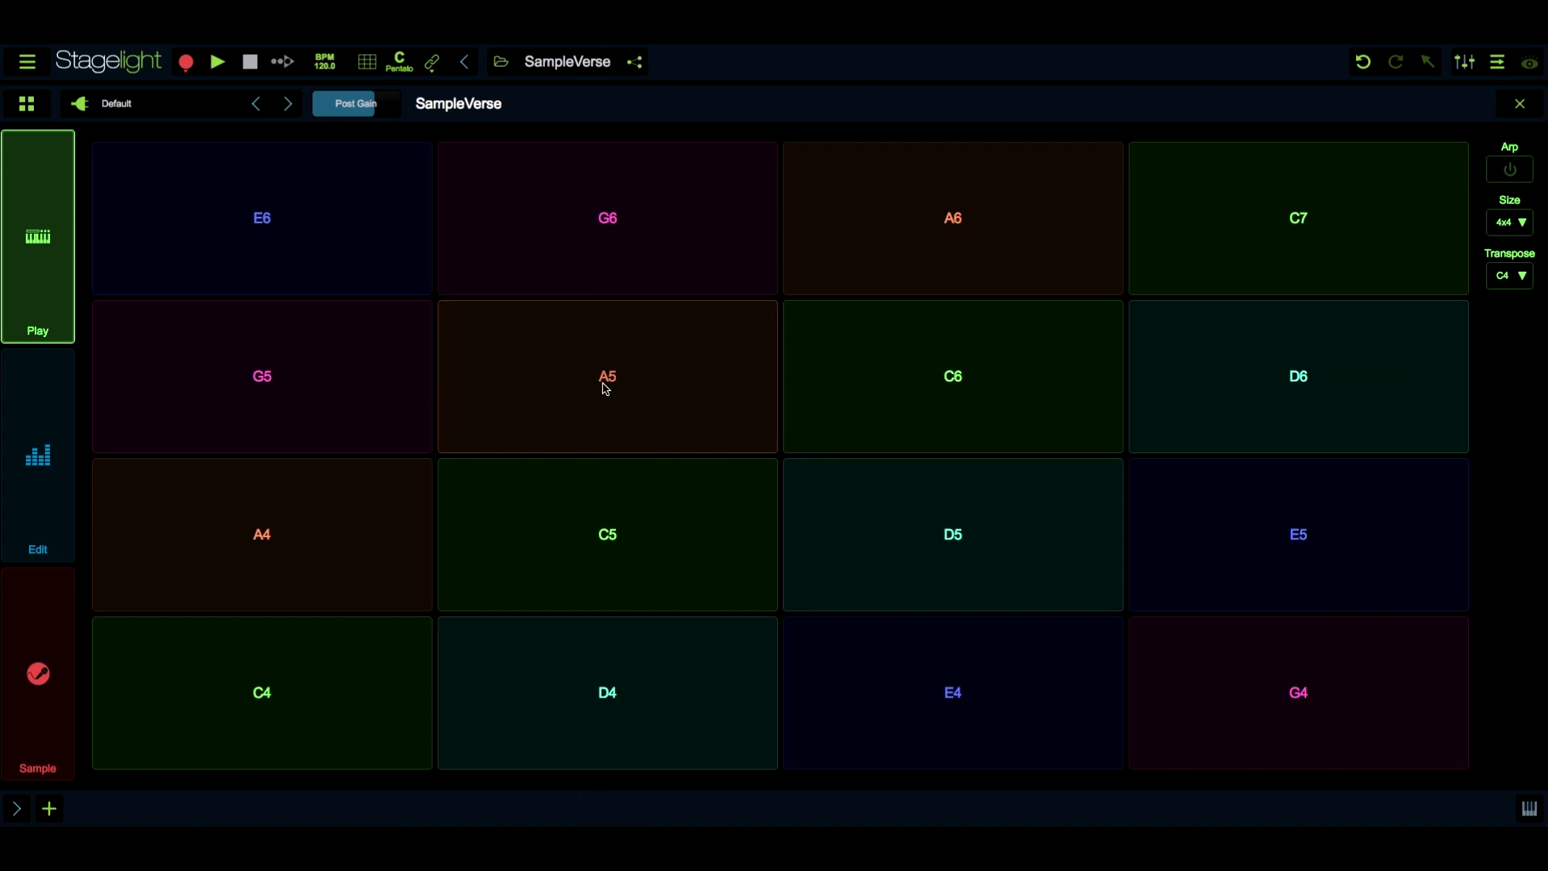
left_click(604, 388)
left_click(619, 408)
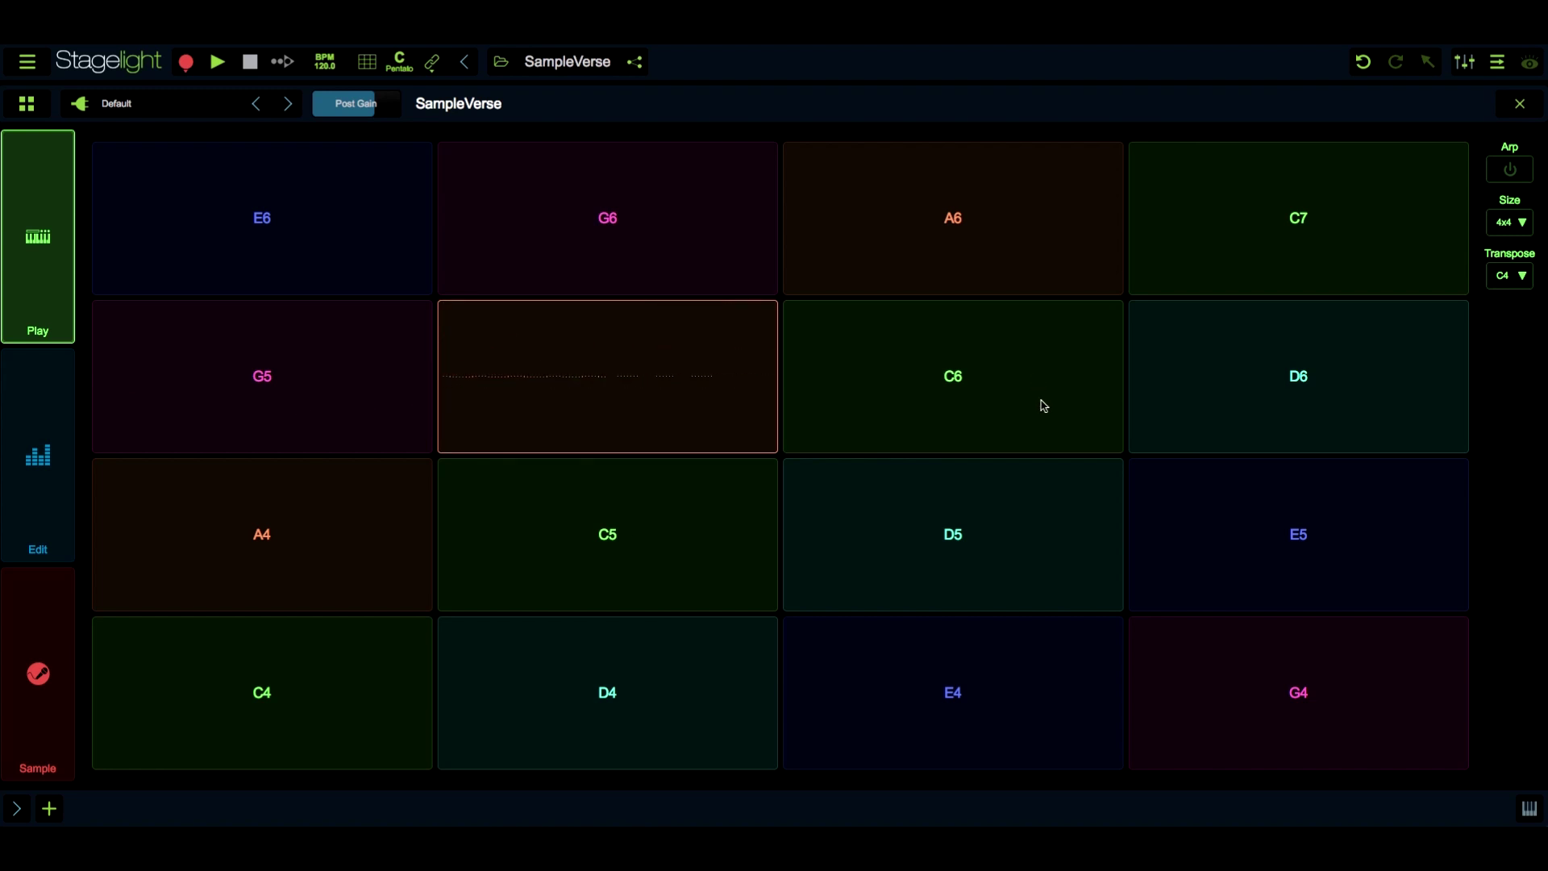
left_click(1507, 172)
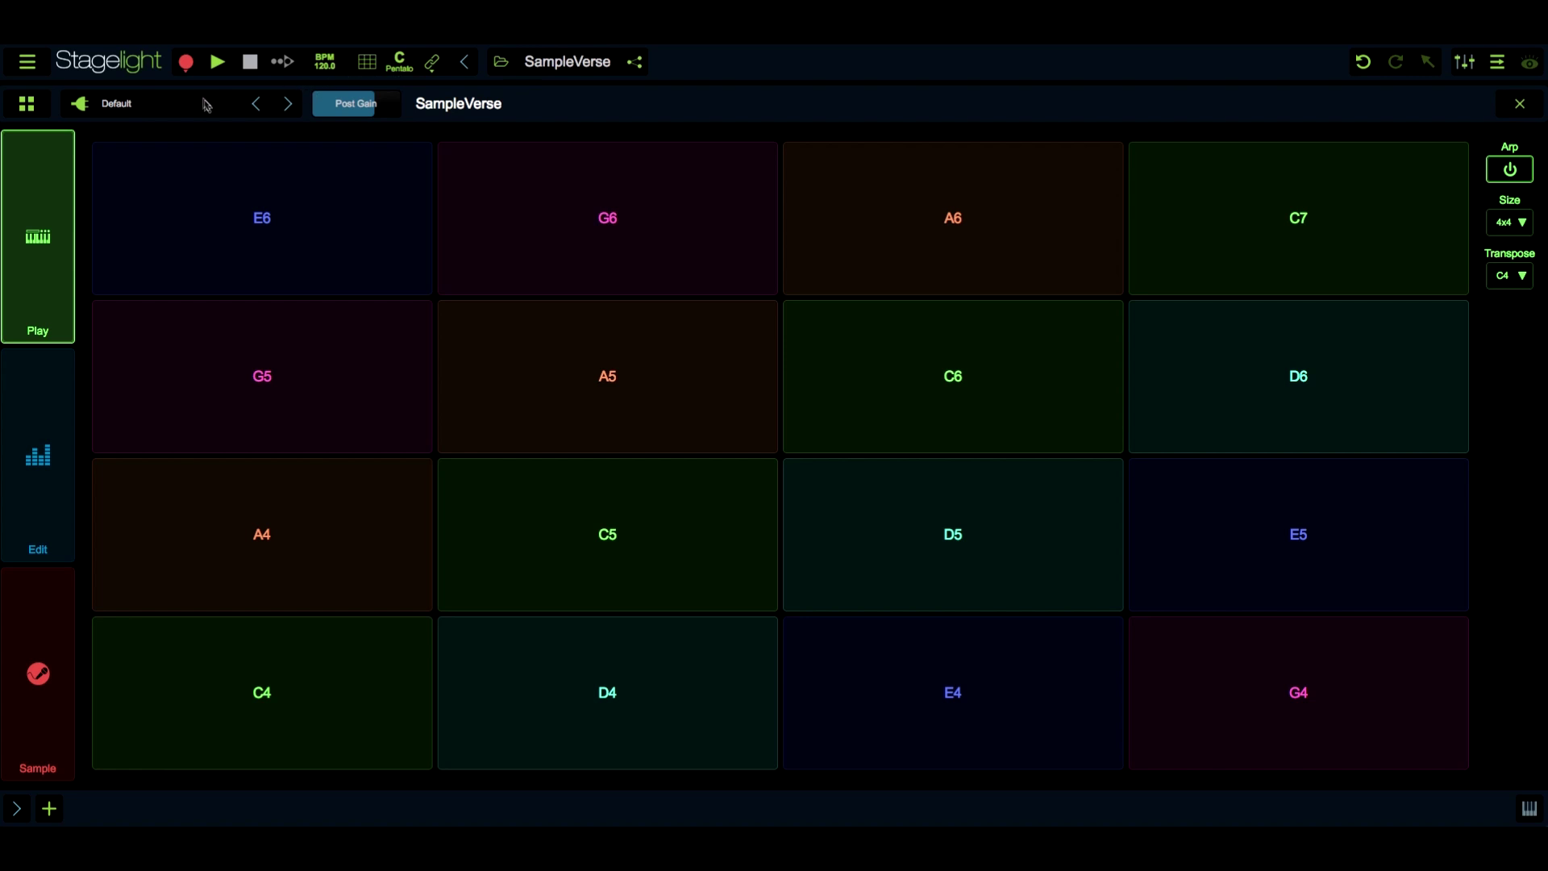
- Step through the Init, '80s Cop Theme and 8 Bit Climber presets
left_click(289, 107)
left_click(289, 106)
left_click(289, 107)
- In the preset browser, try Mellow Down Synth and Pad 45, then load [Pads] Saw Pad
left_click(196, 107)
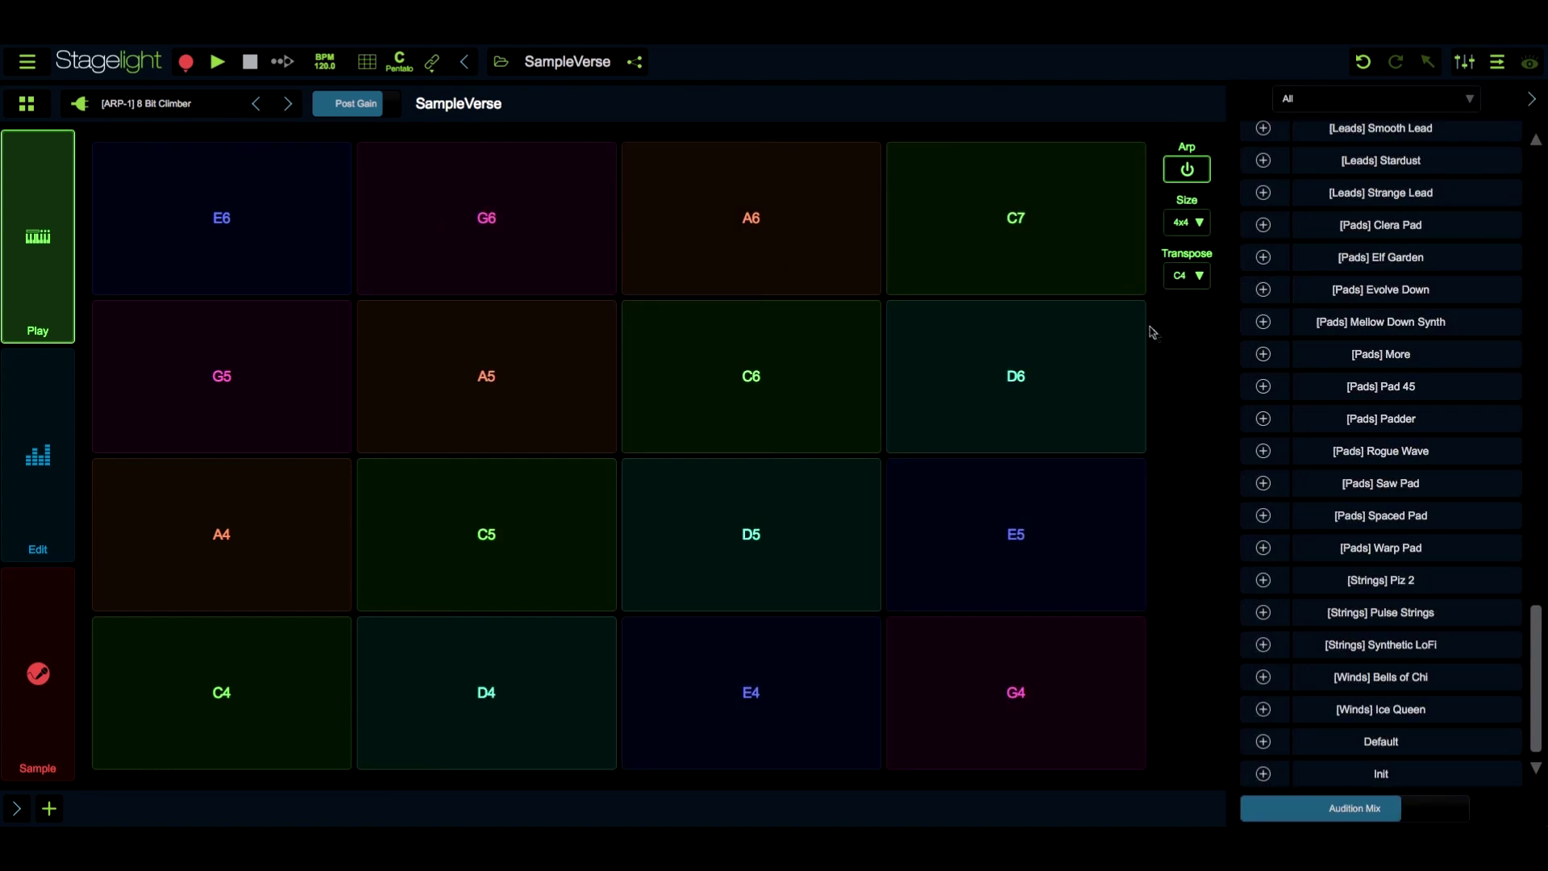
left_click(1347, 333)
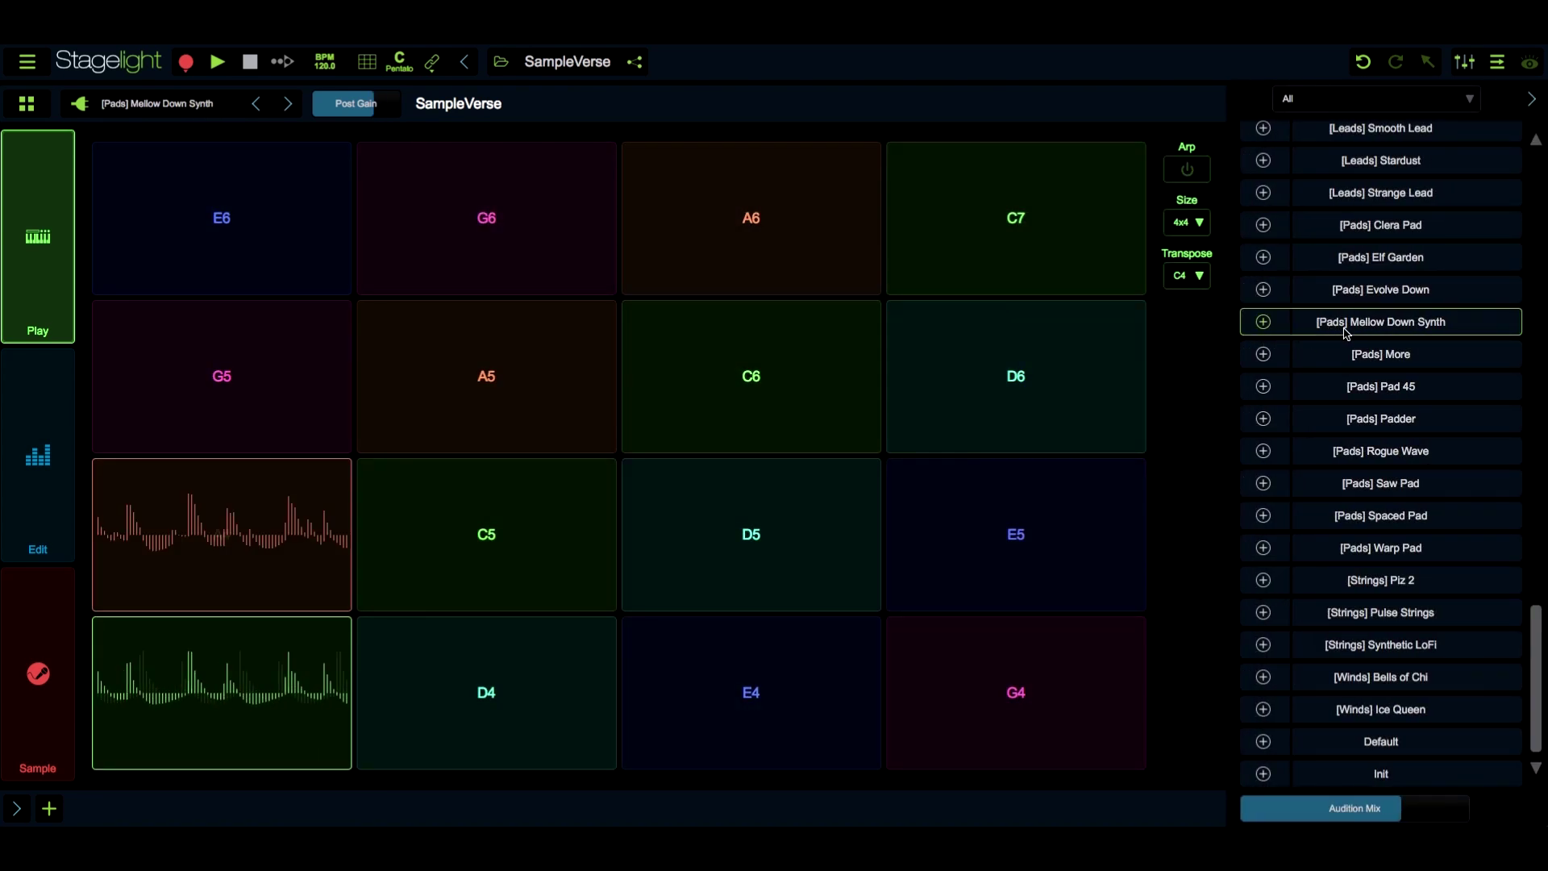
left_click(1365, 389)
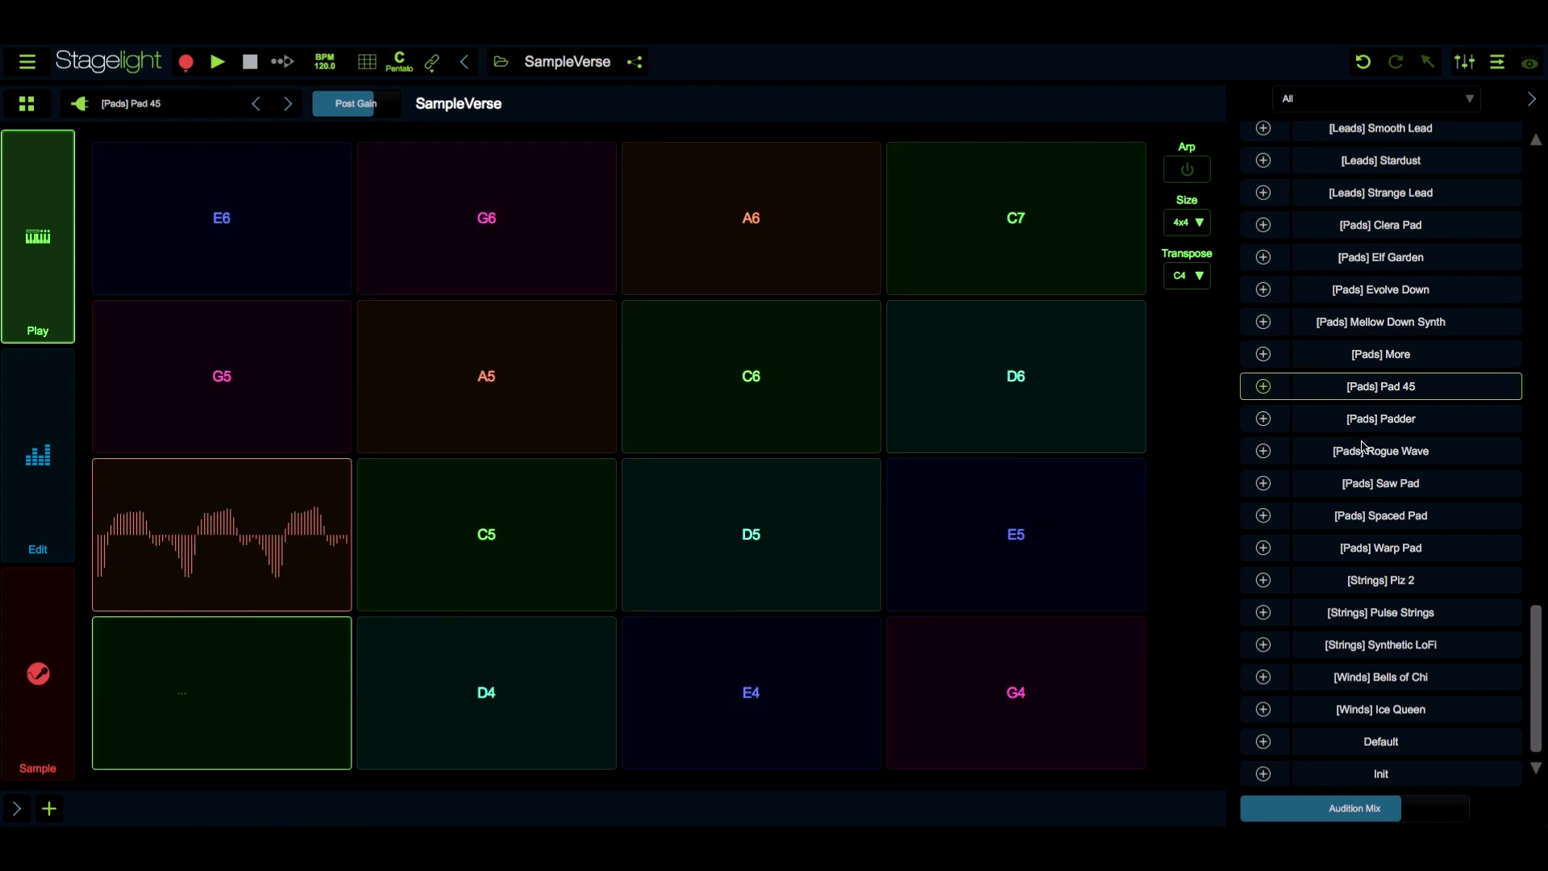
left_click(1371, 488)
left_click(1363, 98)
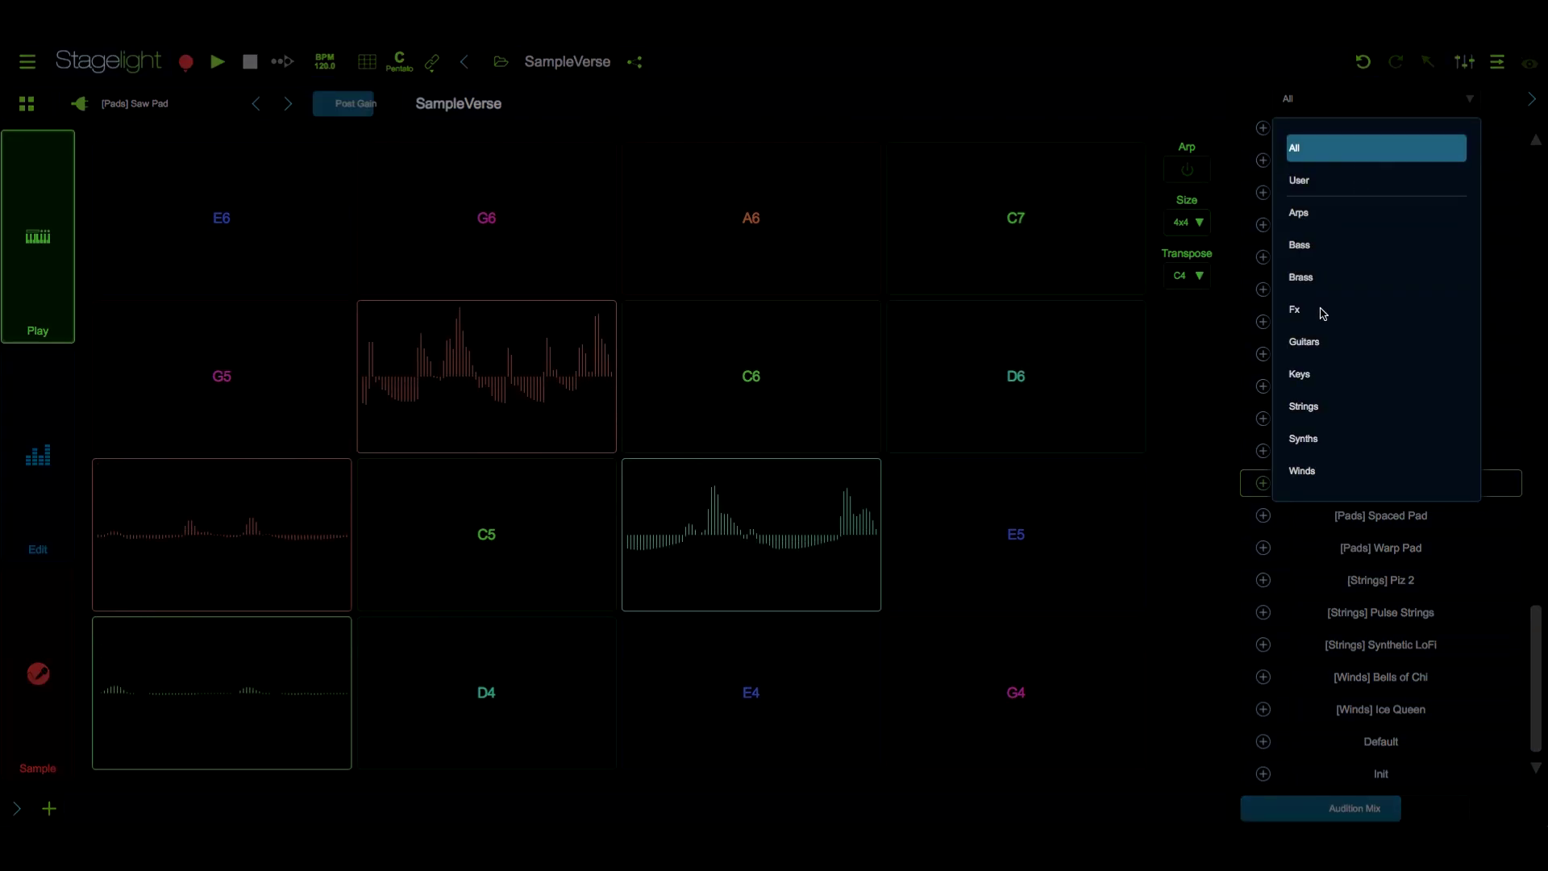
- Try [Keys] Classico, then filter to Brass, load Syntho Brasso and close the browser
left_click(1311, 373)
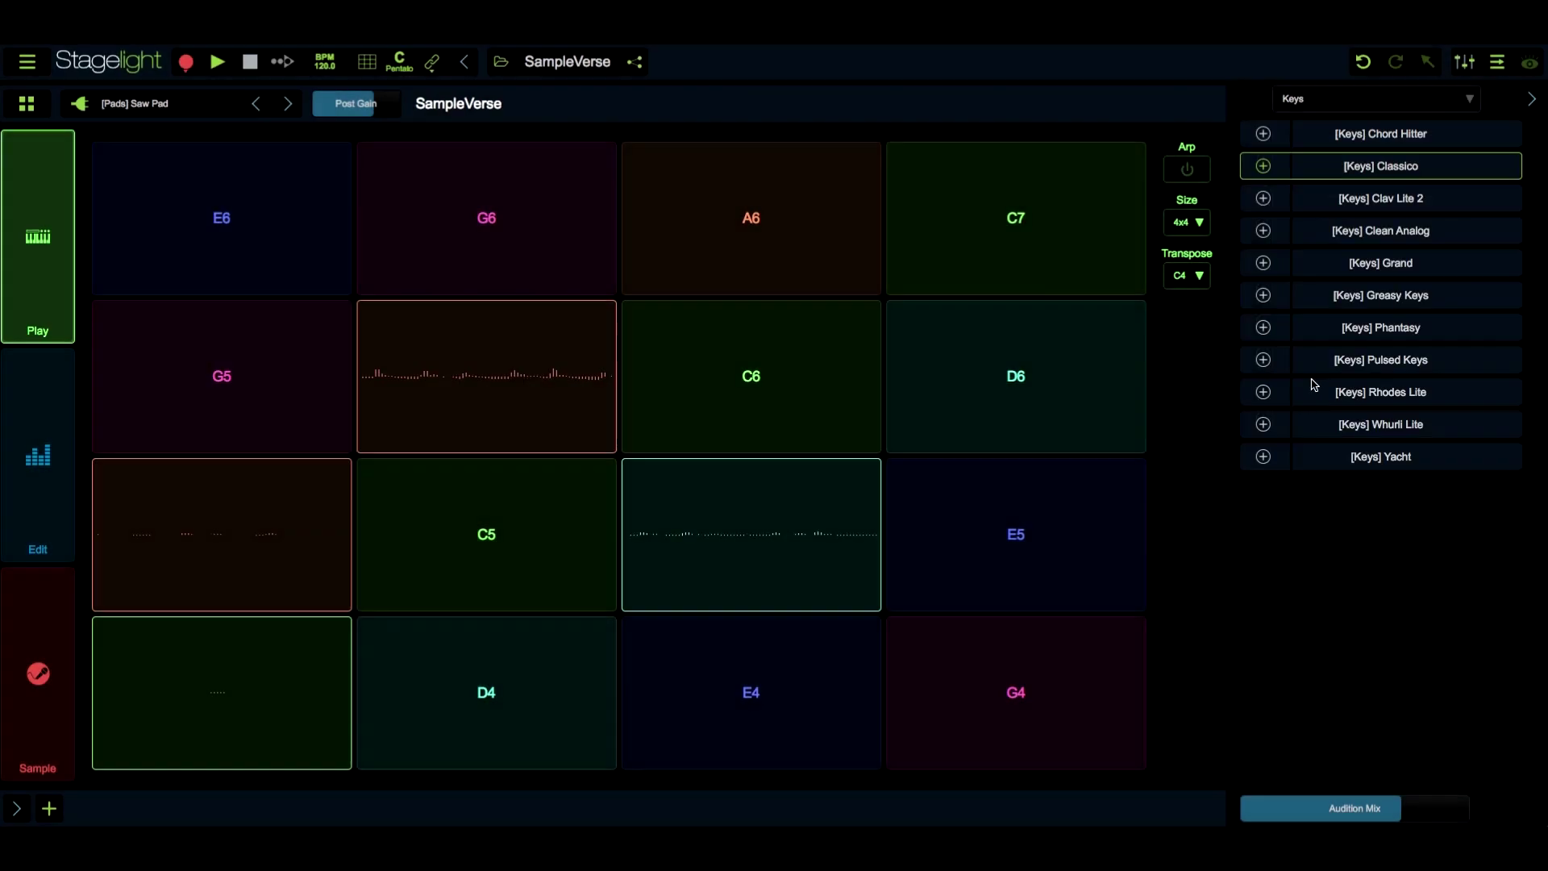
left_click(1371, 160)
left_click(1372, 117)
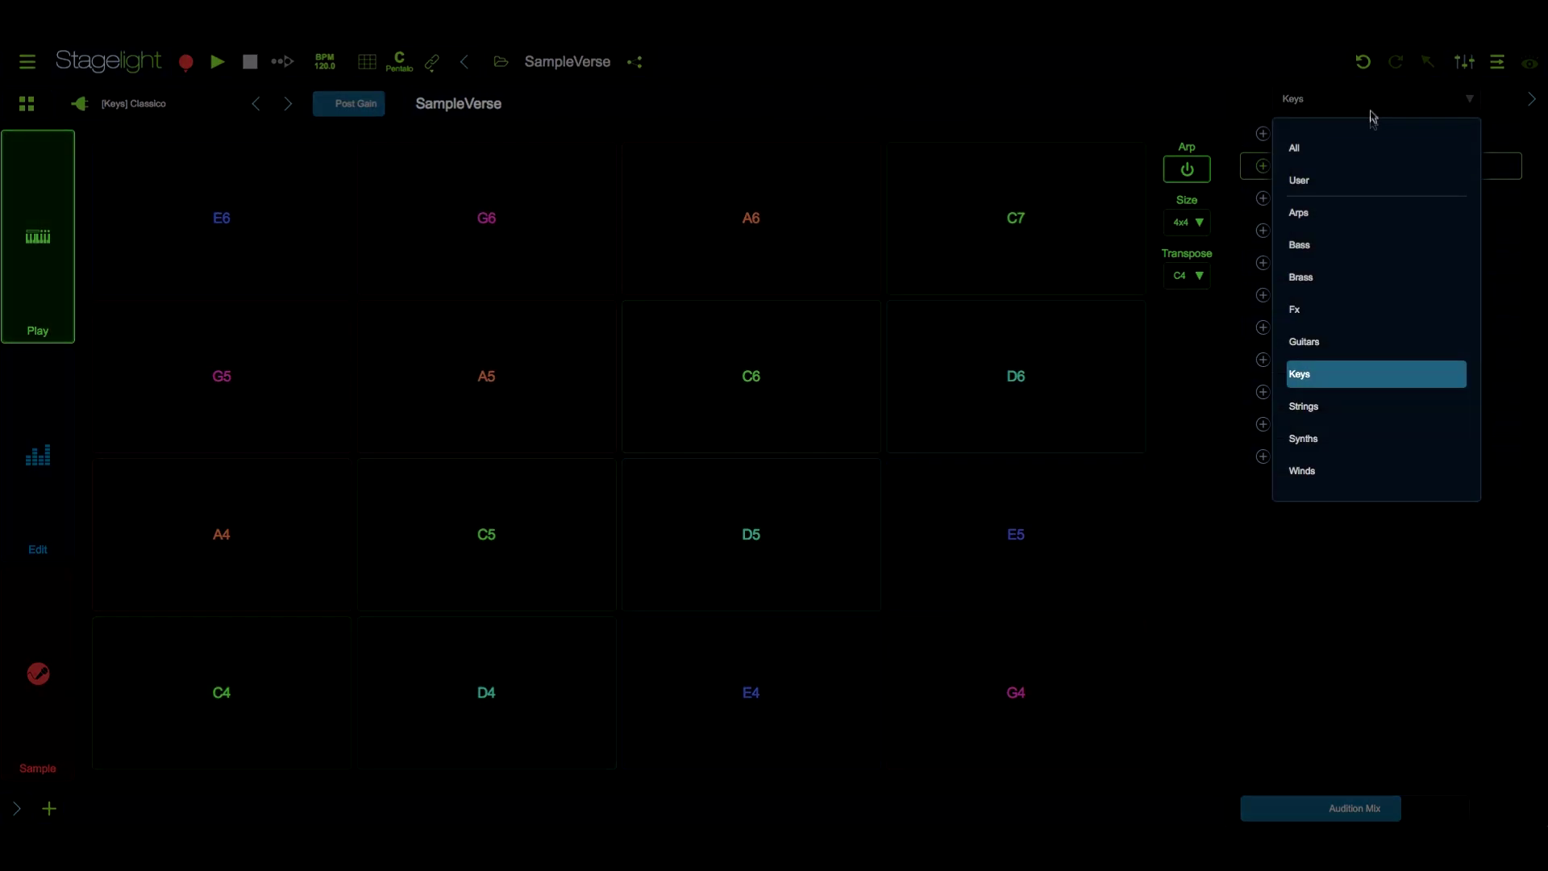
left_click(1316, 283)
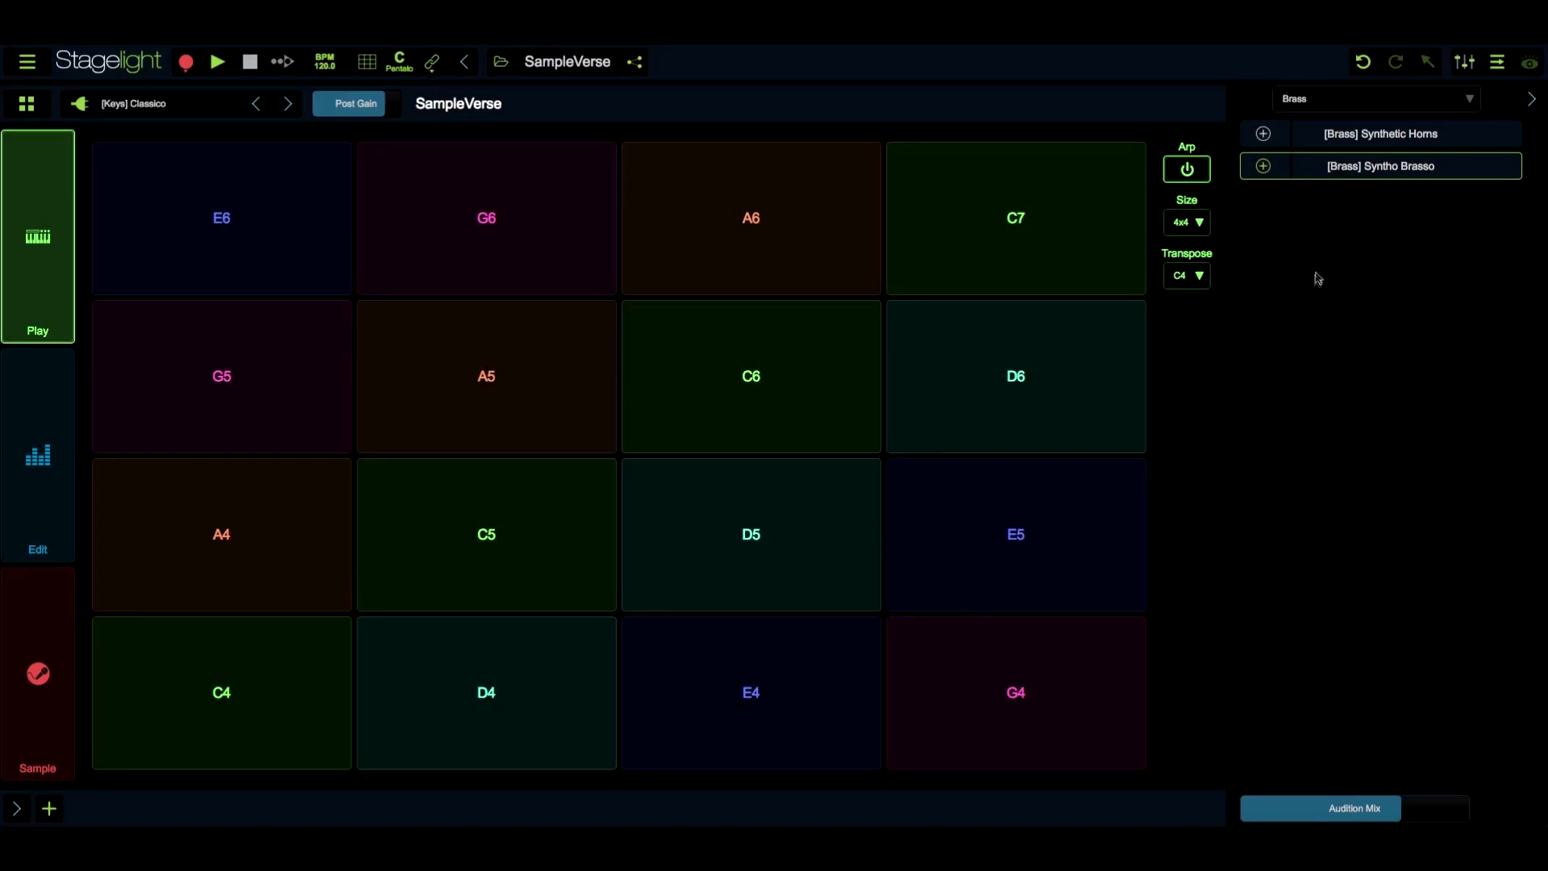
left_click(1533, 99)
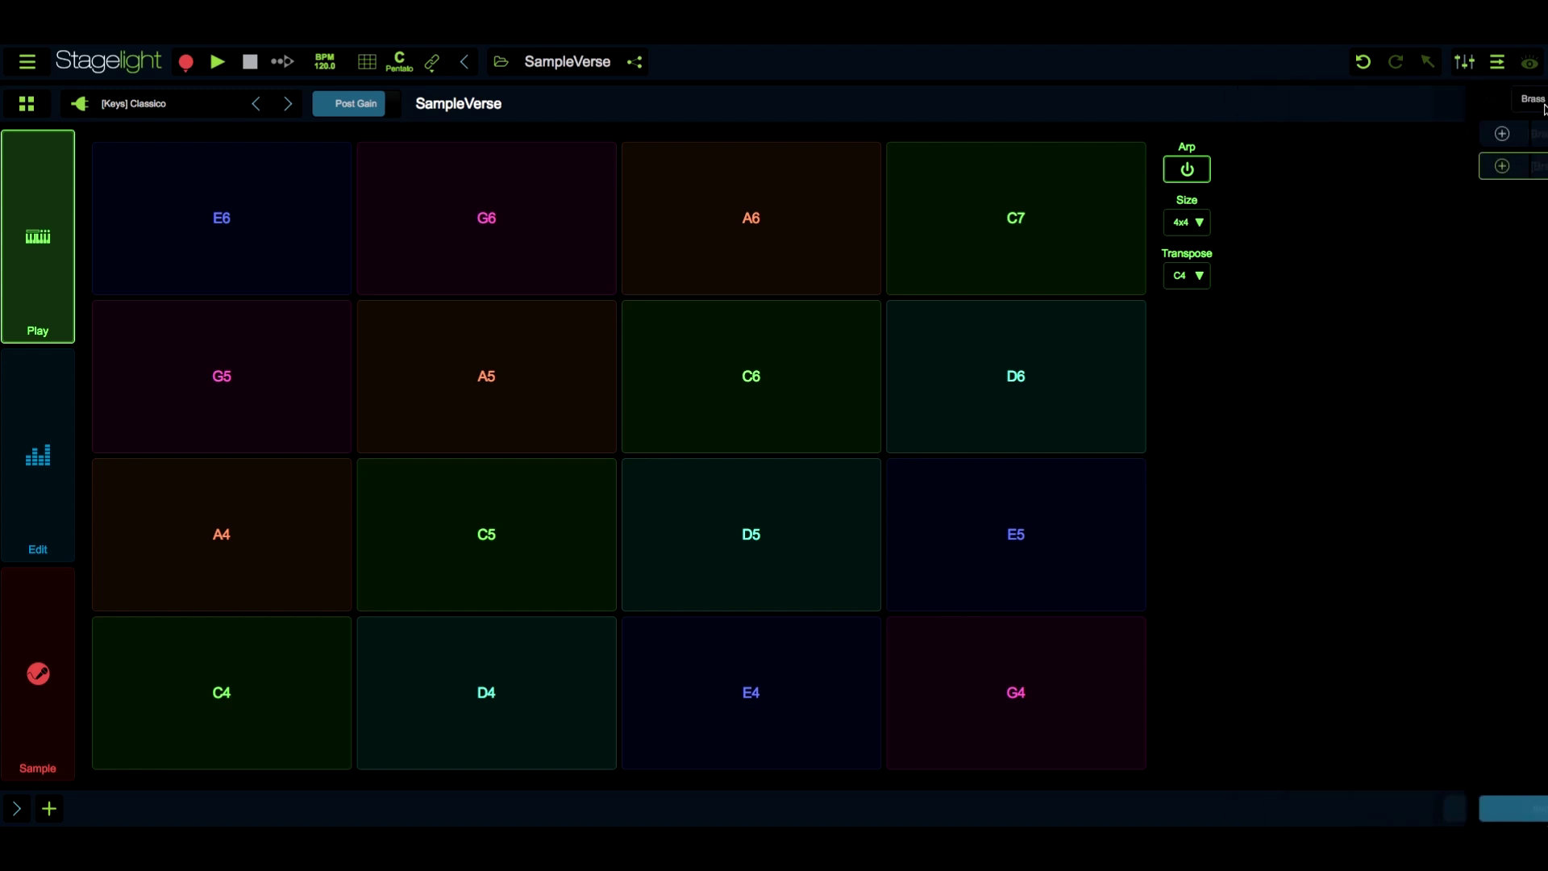
- Open the Sample page, keep Input 1 as the input channel, and turn on auto-pitch detection
left_click(28, 711)
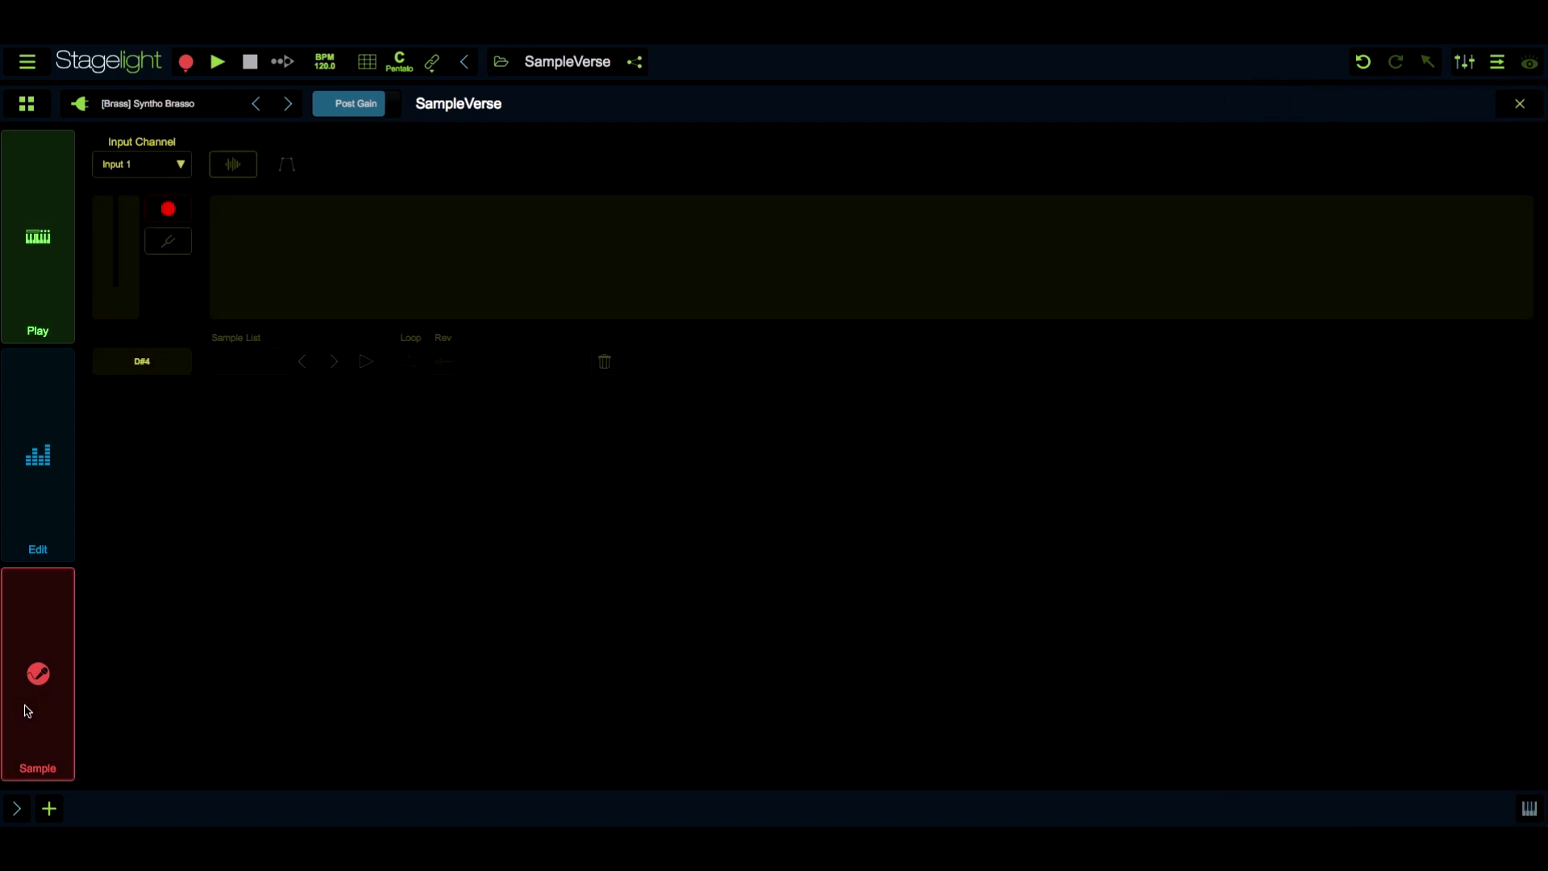
left_click(144, 167)
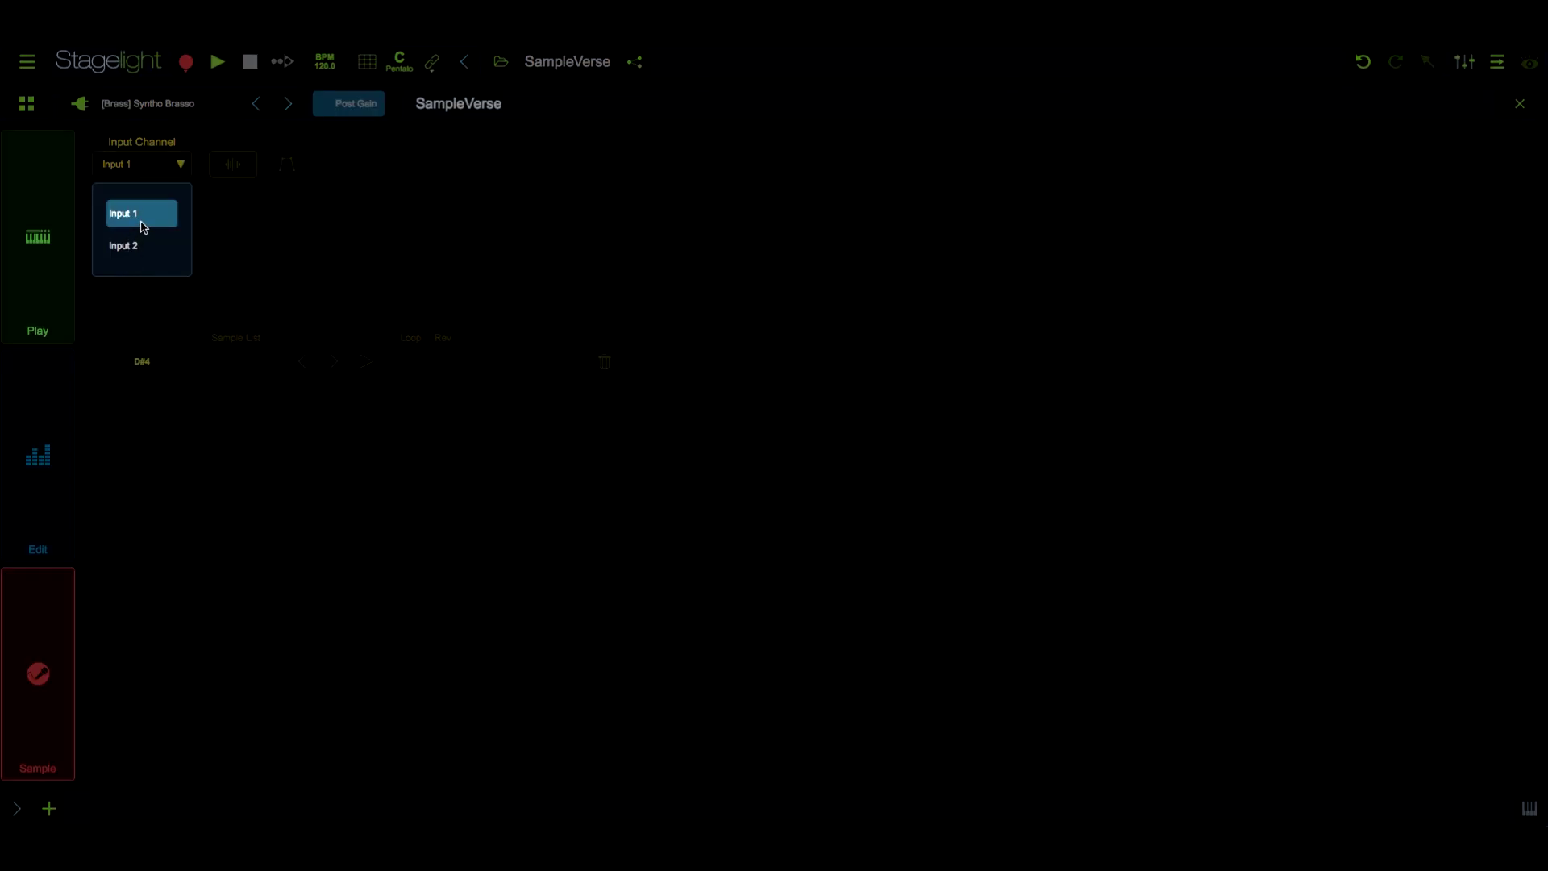
left_click(143, 214)
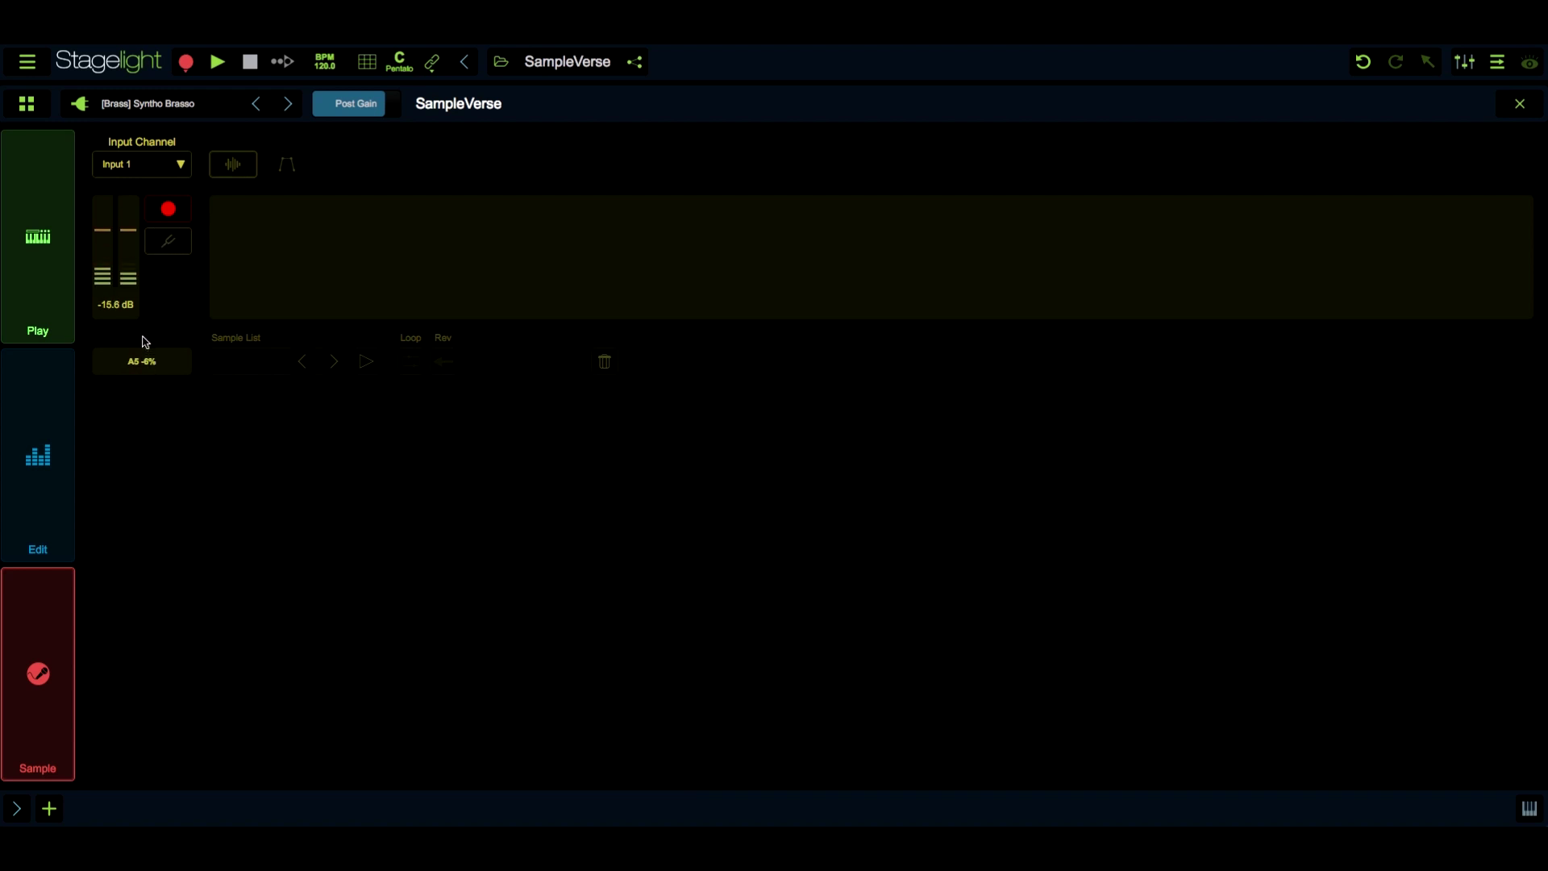
left_click(165, 250)
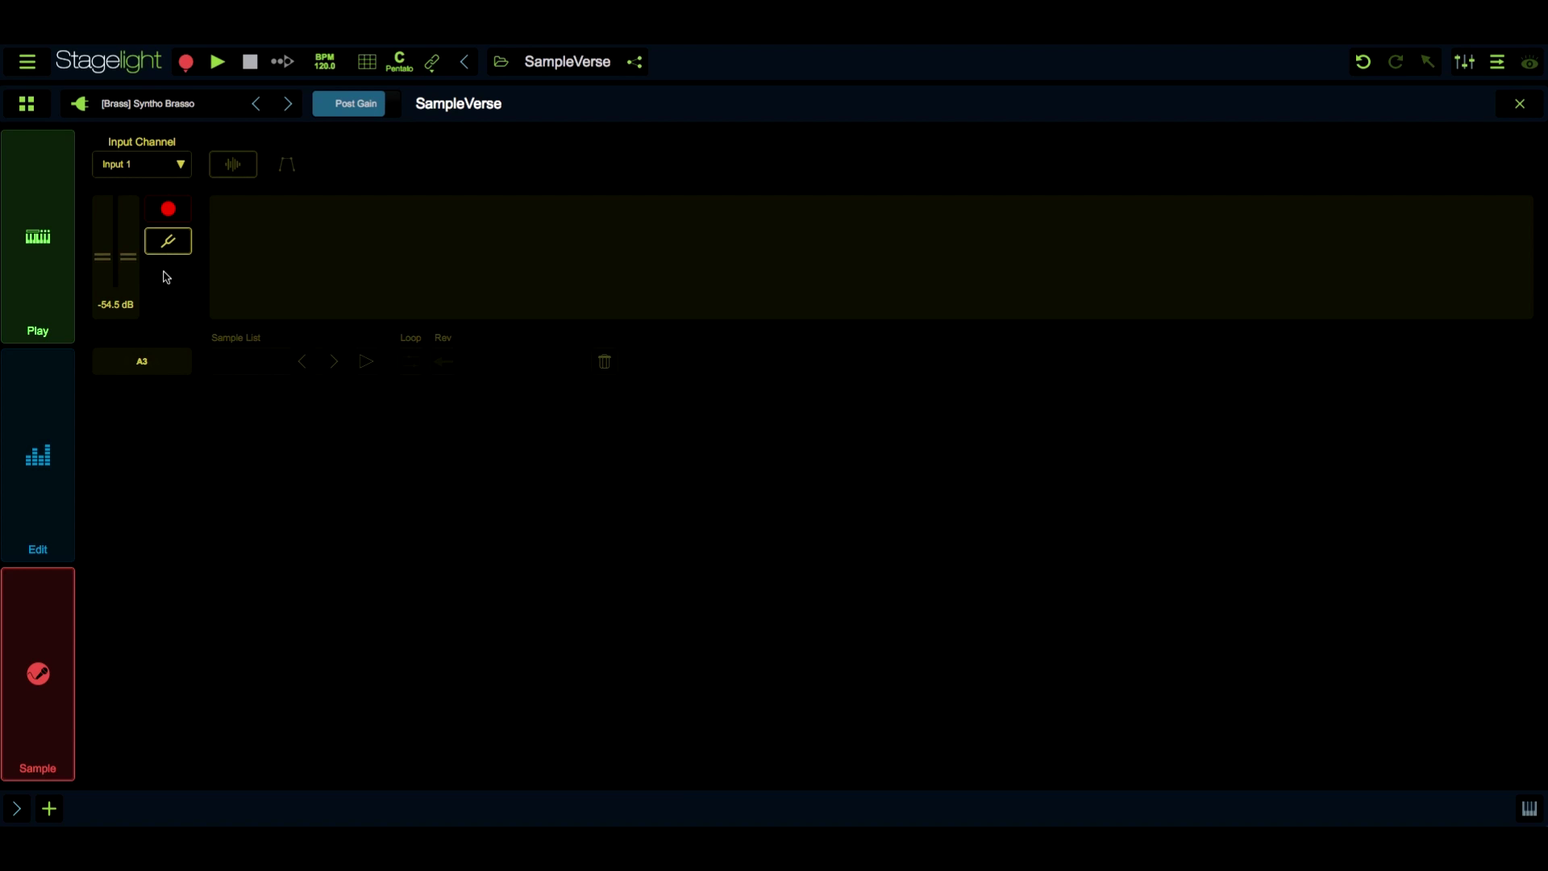
- Record a new sample, then select the Sample_A#5.wav recording
left_click(169, 210)
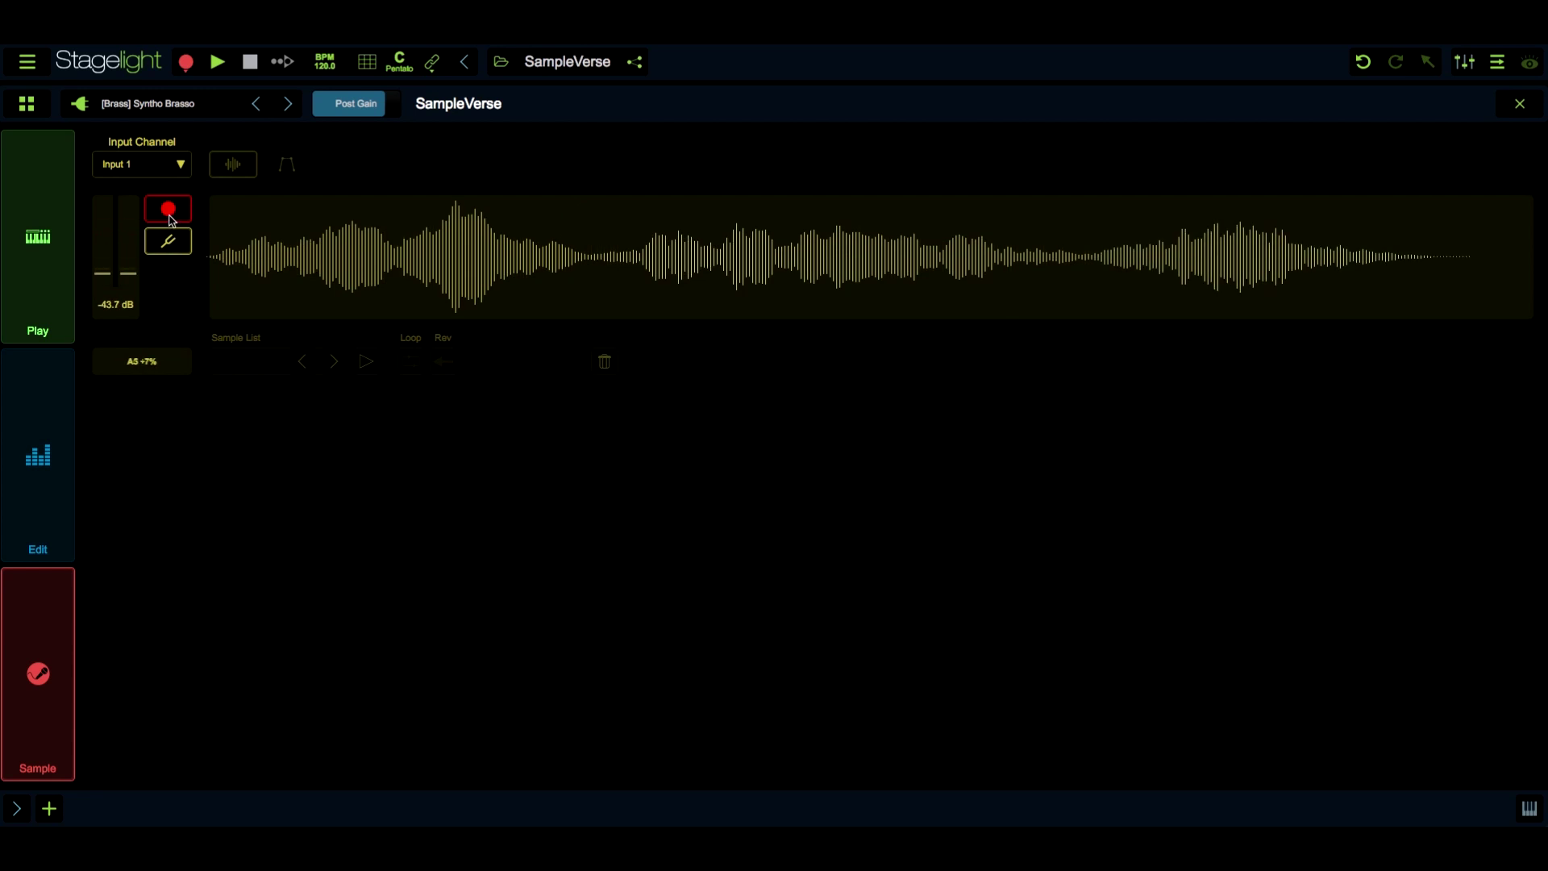
left_click(169, 211)
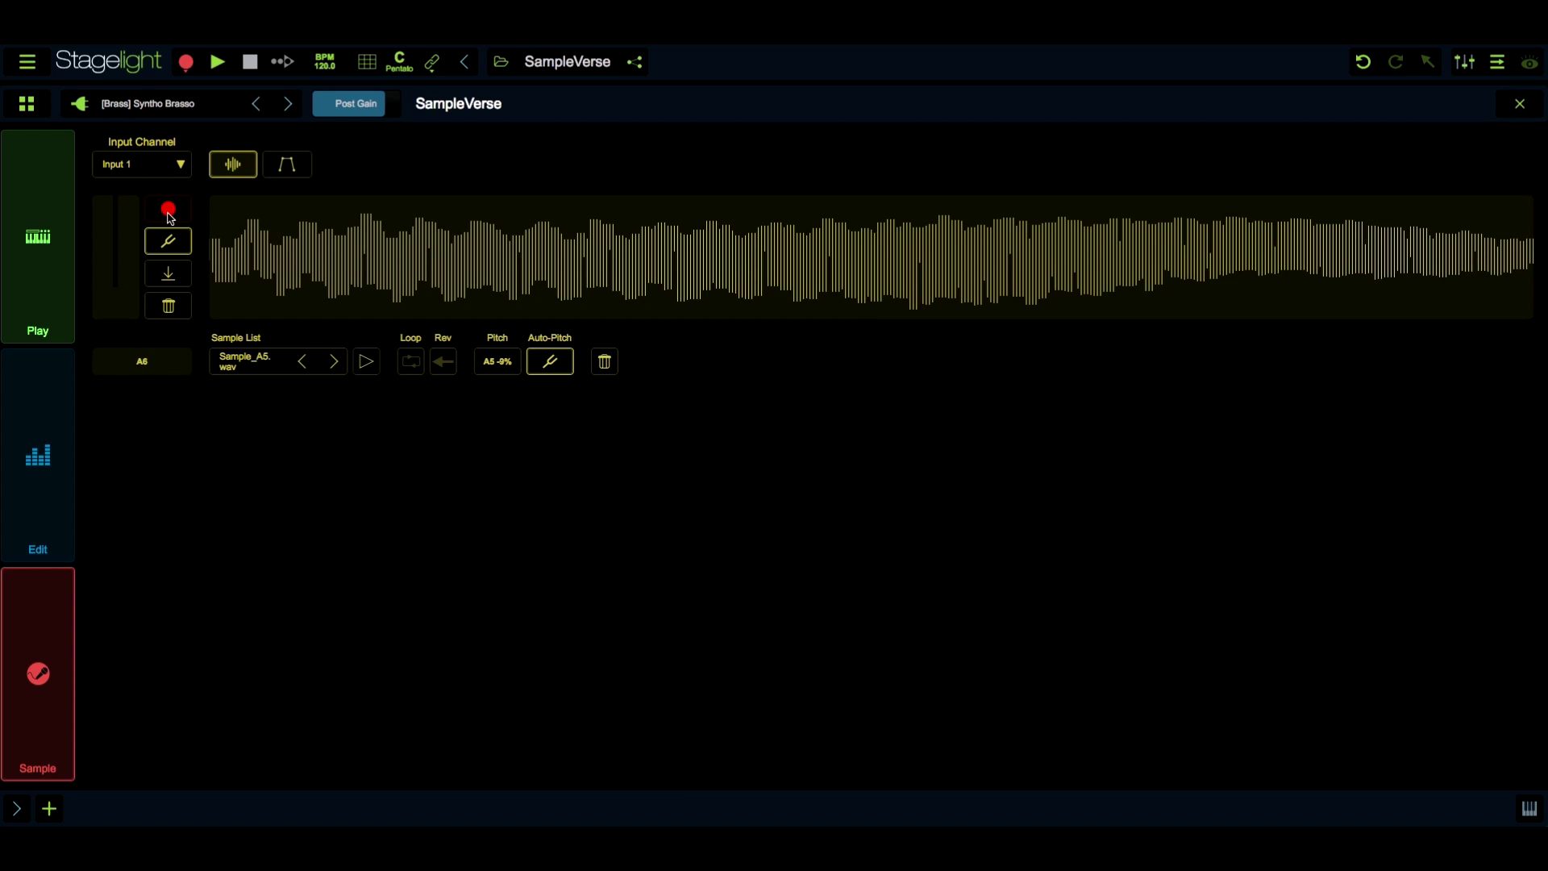
left_click(335, 362)
- Compare the Sample_A5 and Sample_A#5 recordings, settling on Sample_A5 and playing it back
left_click(335, 362)
left_click(335, 362)
left_click(335, 362)
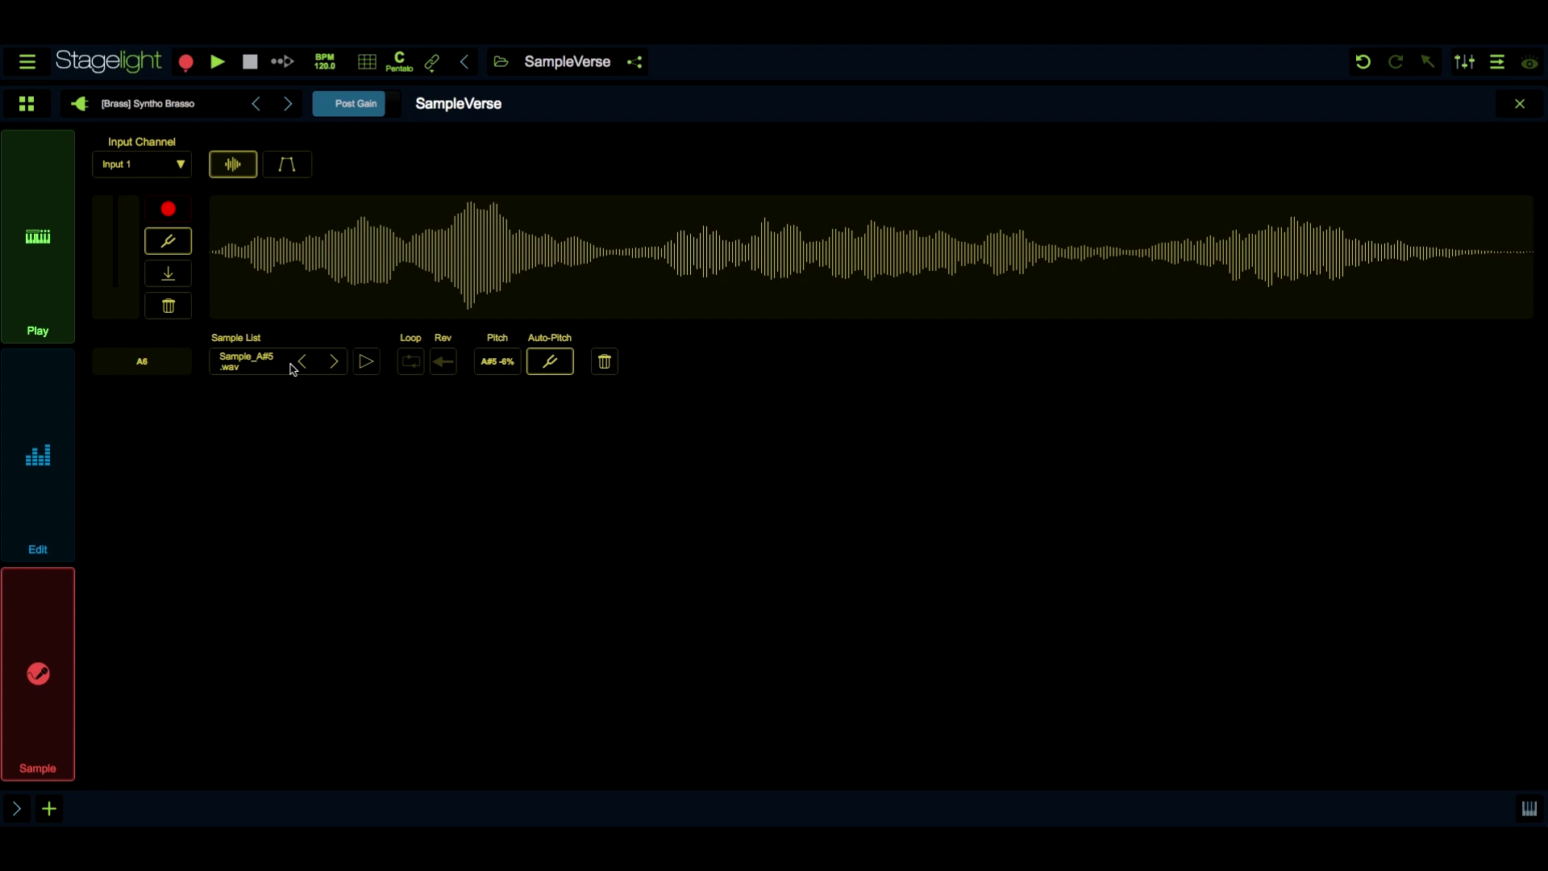
left_click(294, 372)
left_click(334, 368)
key("Left")
left_click(367, 364)
- Turn looping on, start the loop earlier, reverse the sample, and show its envelope
left_click(410, 367)
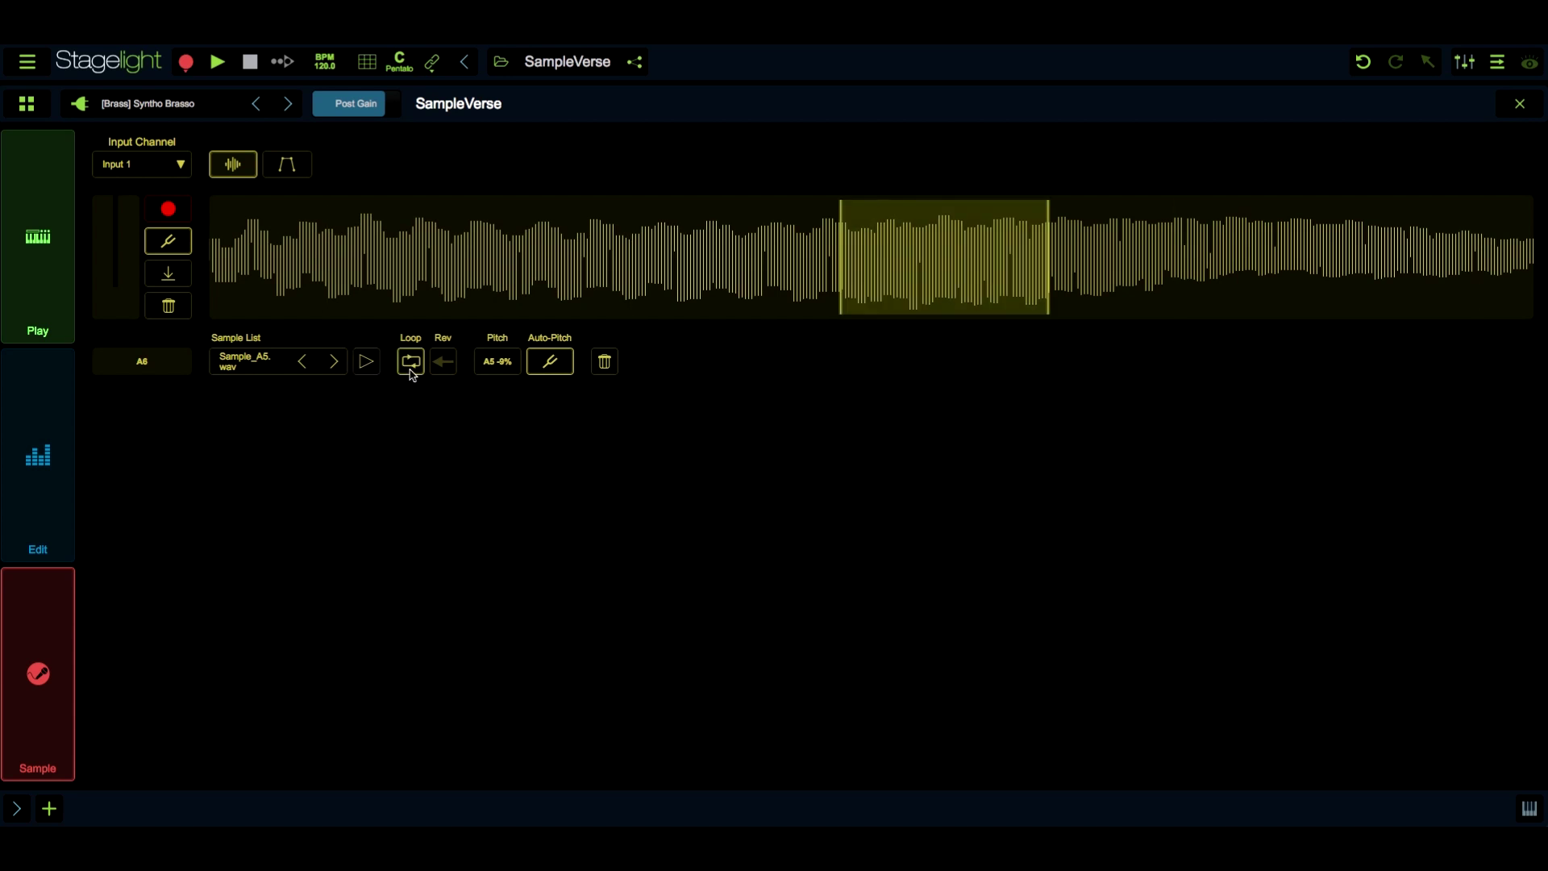
left_click_drag(828, 282, 718, 276)
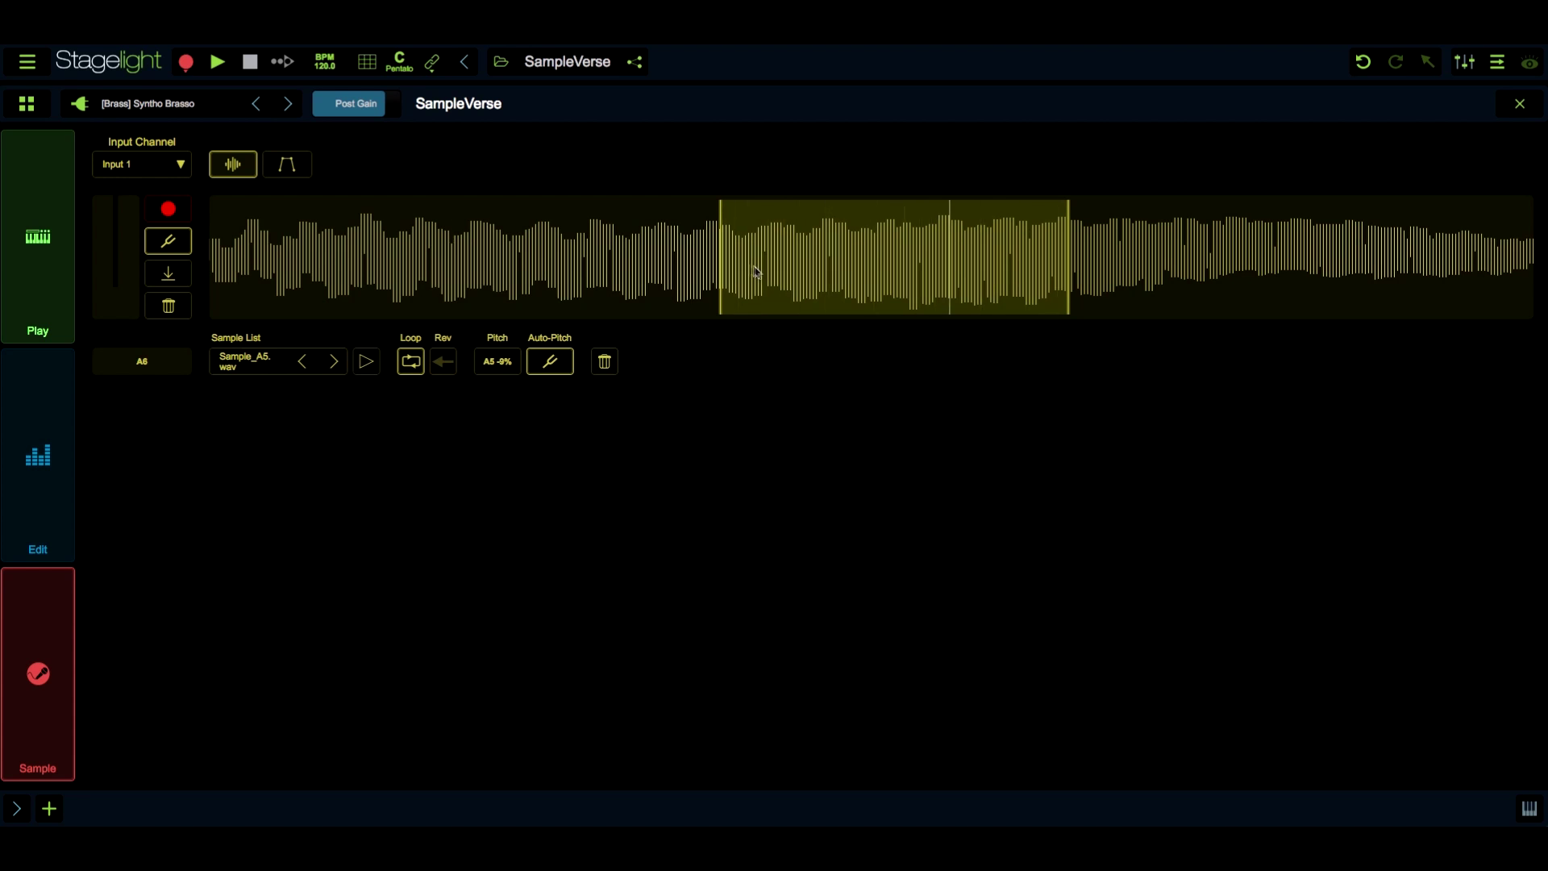
left_click(443, 364)
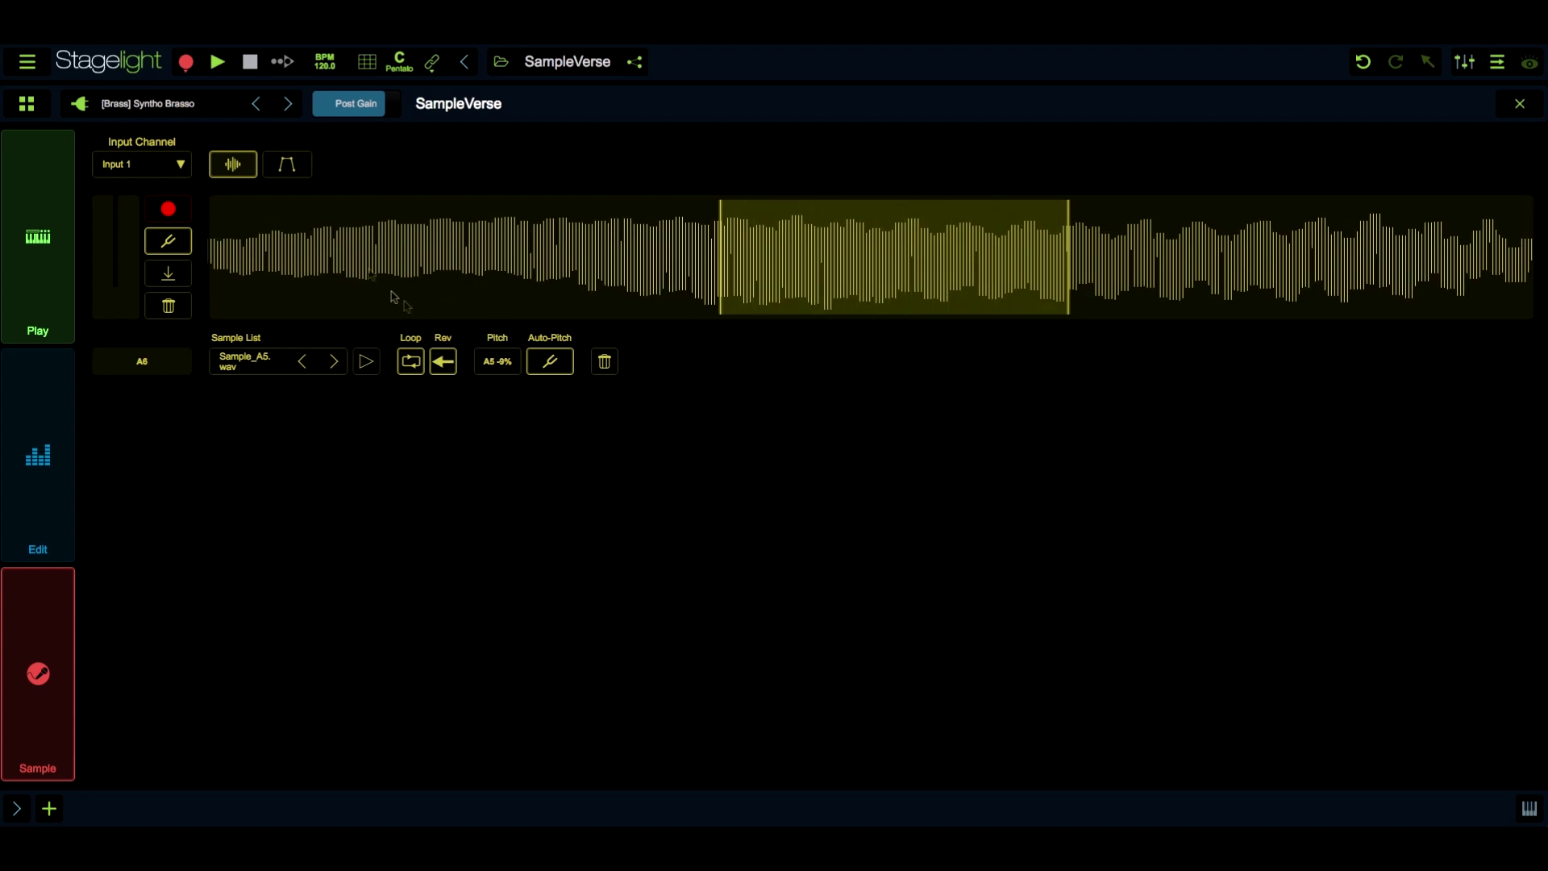
left_click(292, 168)
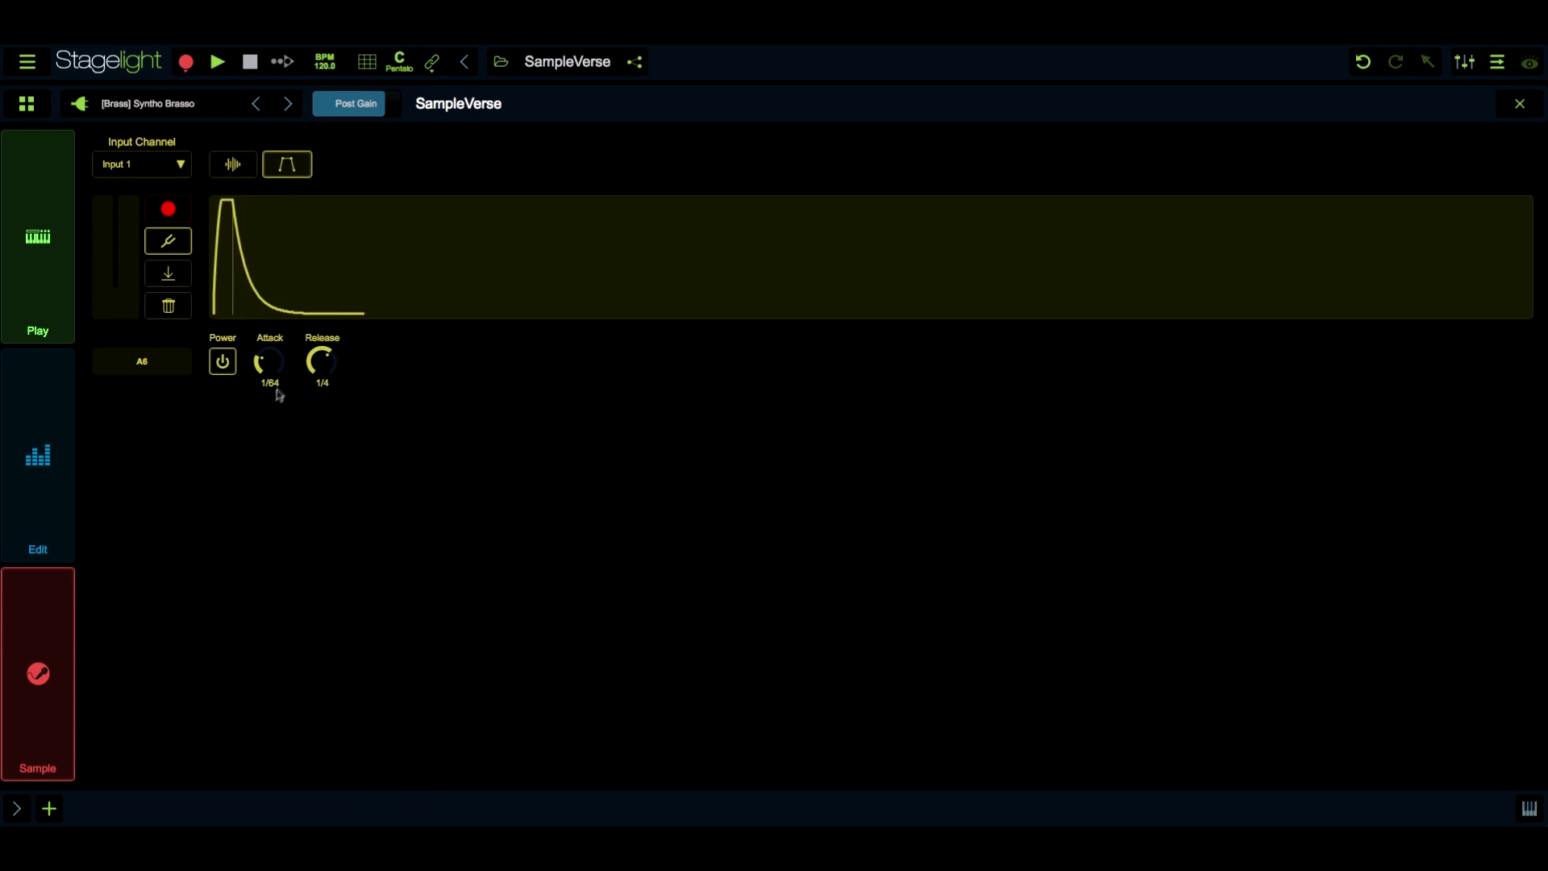
- Set envelope Attack to 1/256 and Release to 1 bar, and turn recording auto-pitch off
left_click_drag(273, 372, 267, 439)
left_click_drag(327, 371, 319, 330)
left_click(177, 250)
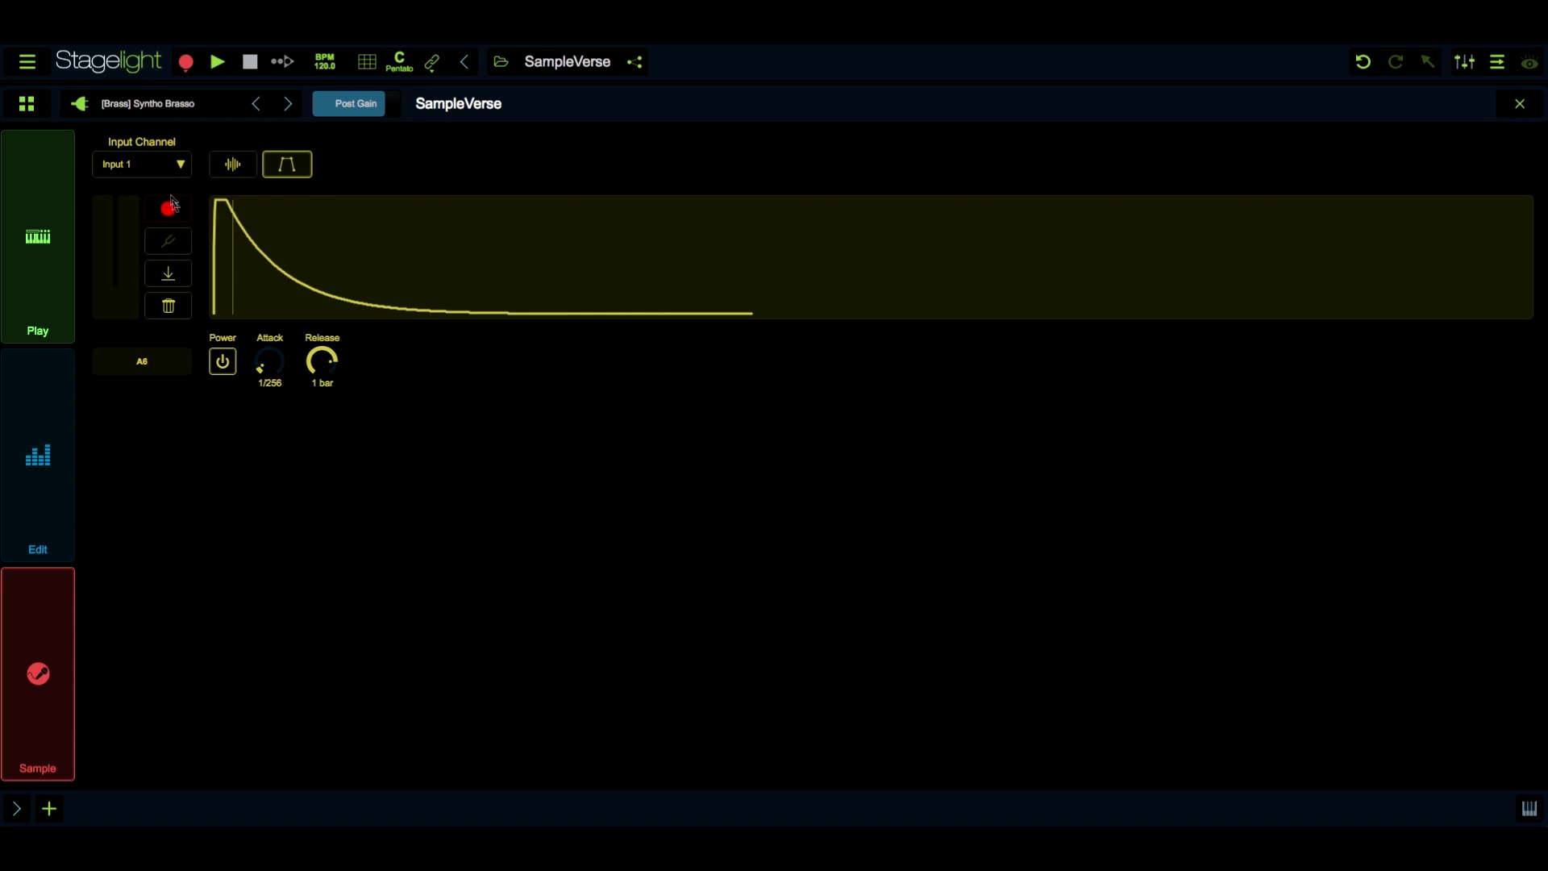
- Return to the waveform view, then start and cancel saving a sample bank
left_click(234, 166)
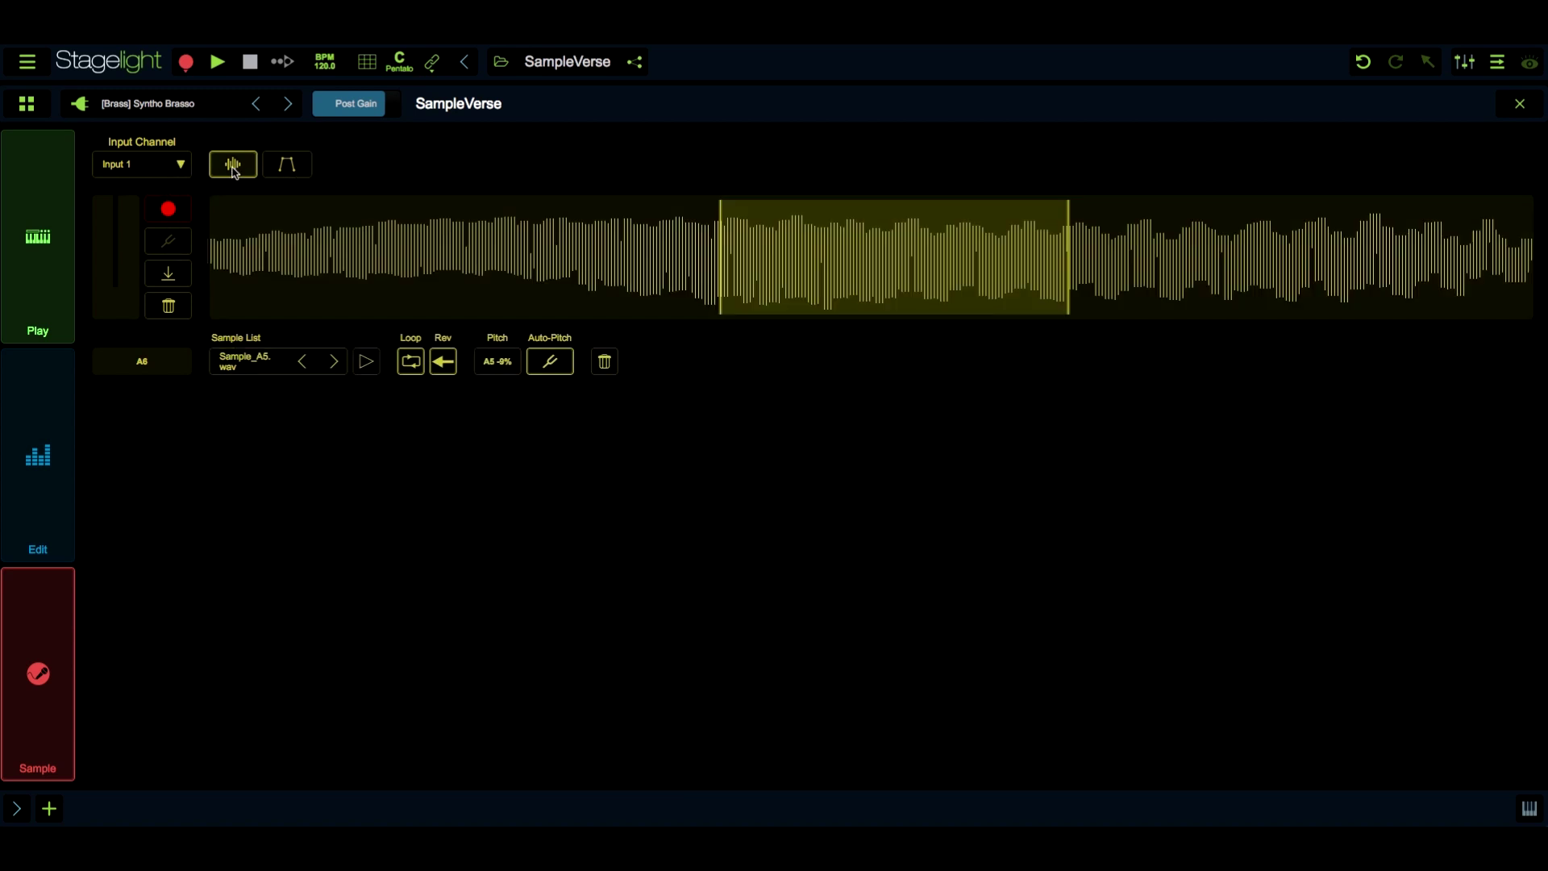
left_click(170, 279)
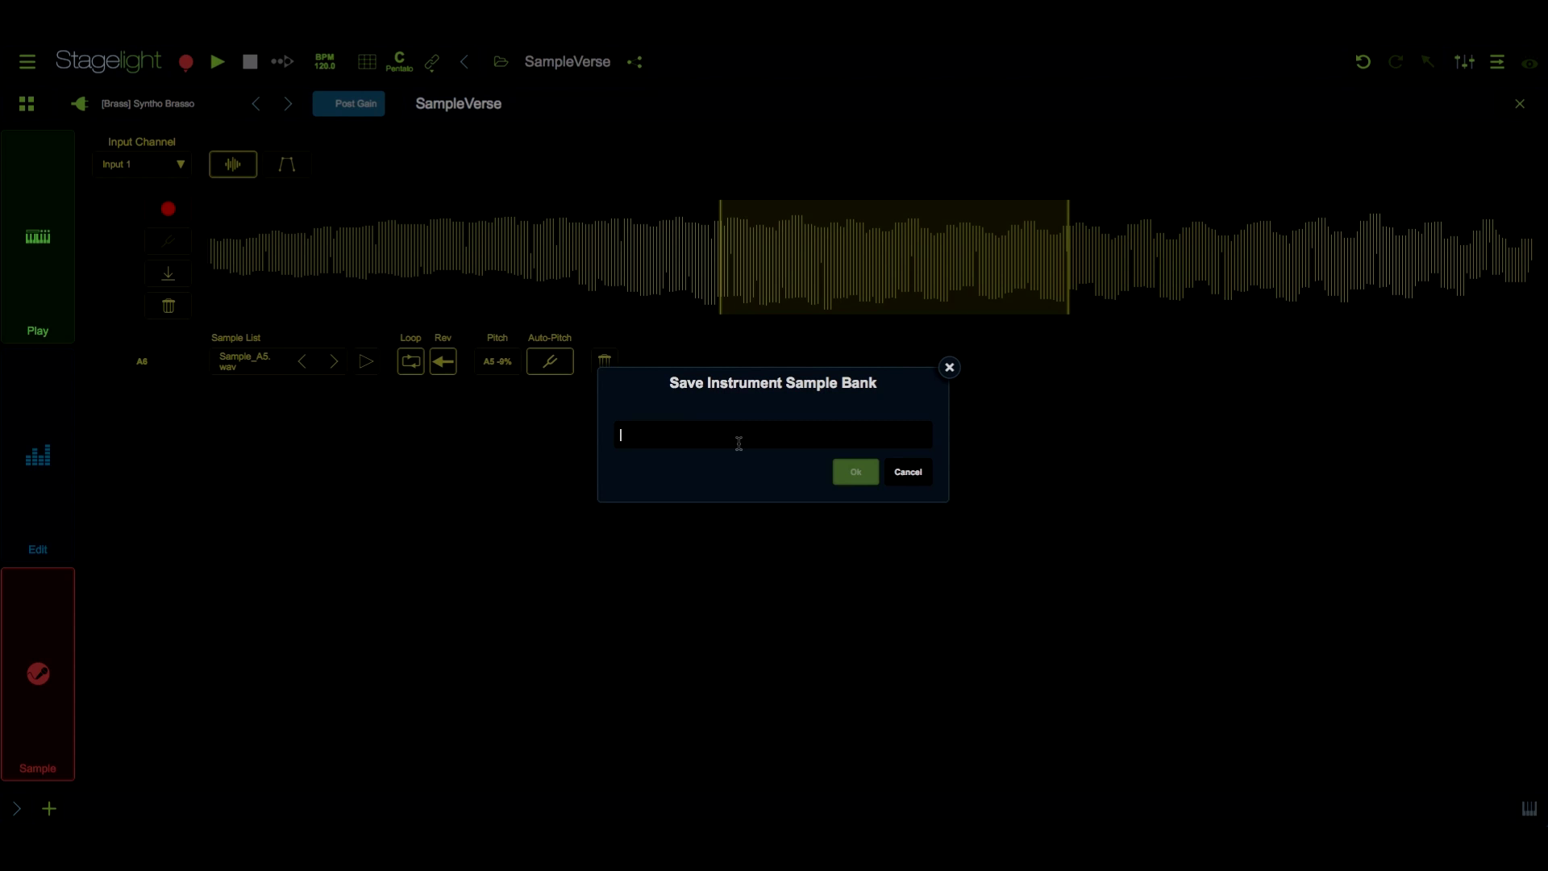
left_click(908, 472)
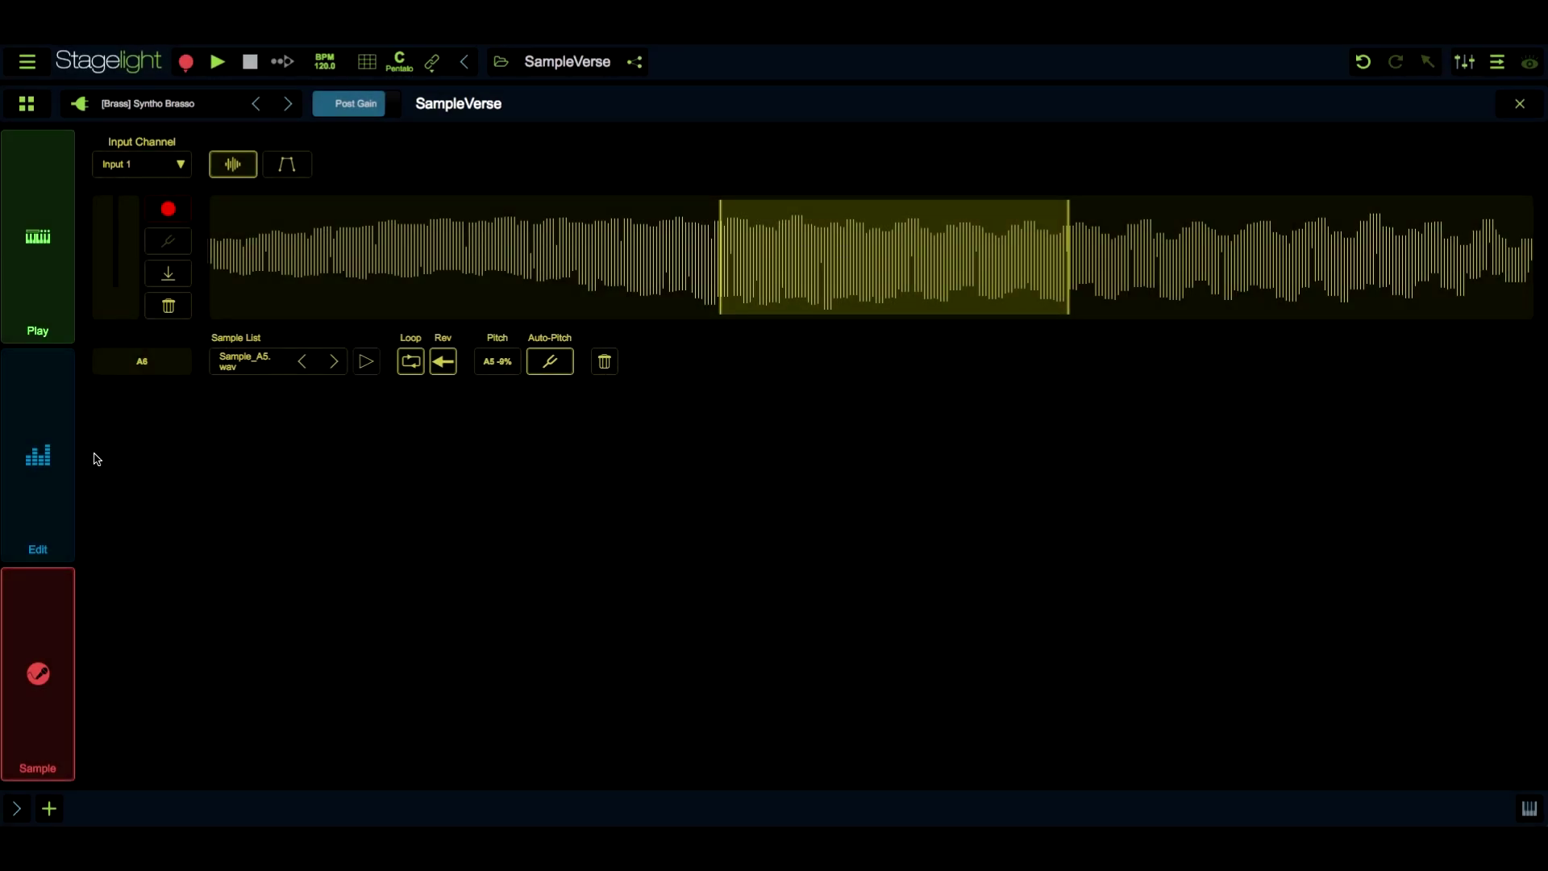
- In Edit, accept adding the recorded samples to the preset and raise the Arpeggiator's Octave range
left_click(46, 464)
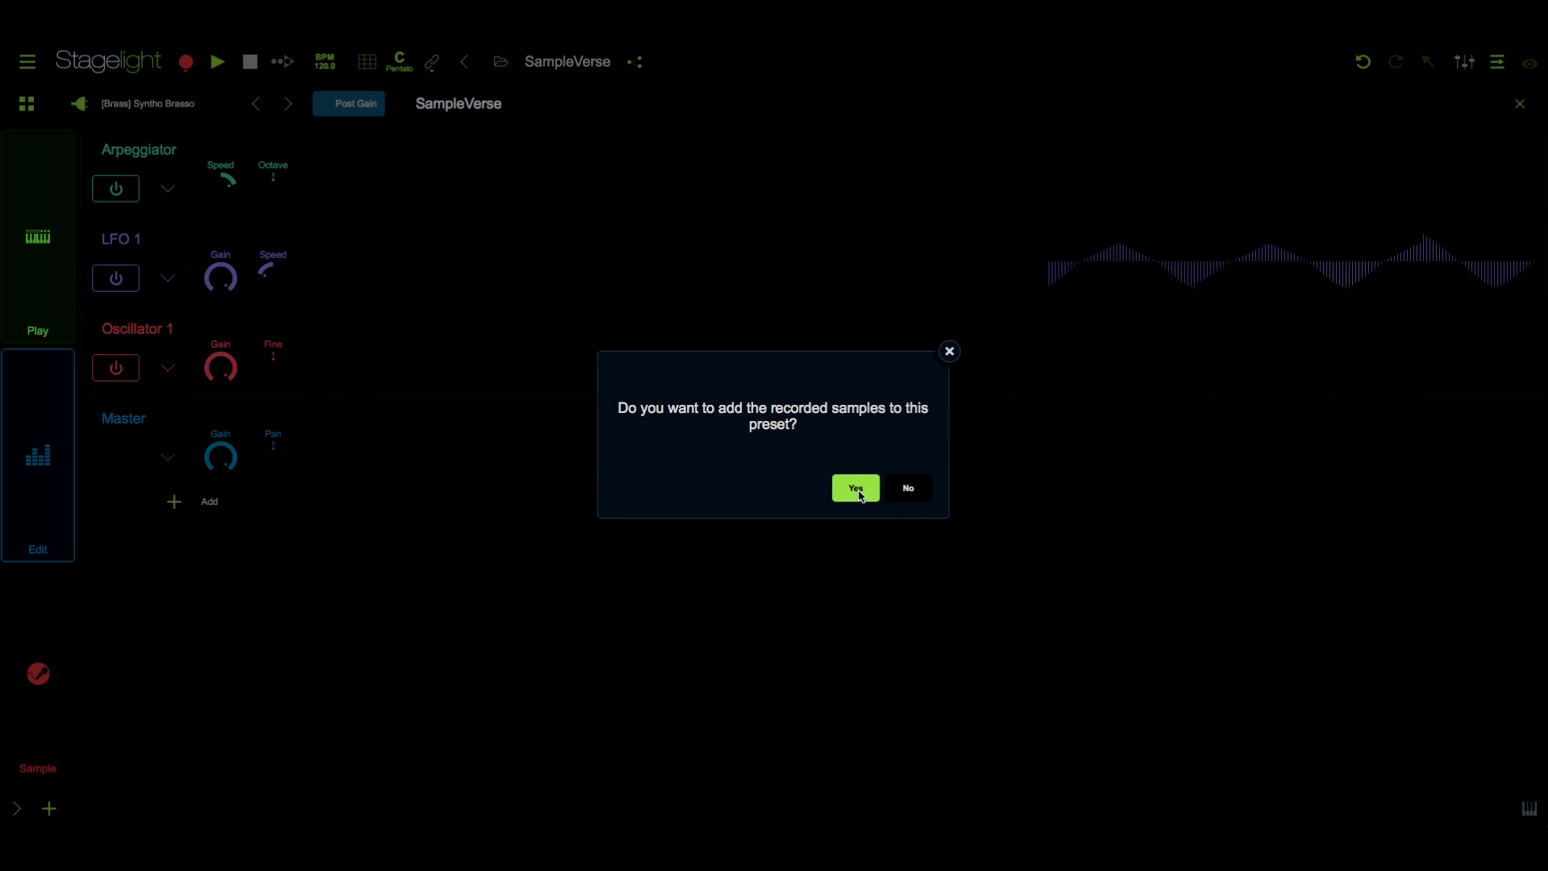
left_click(856, 488)
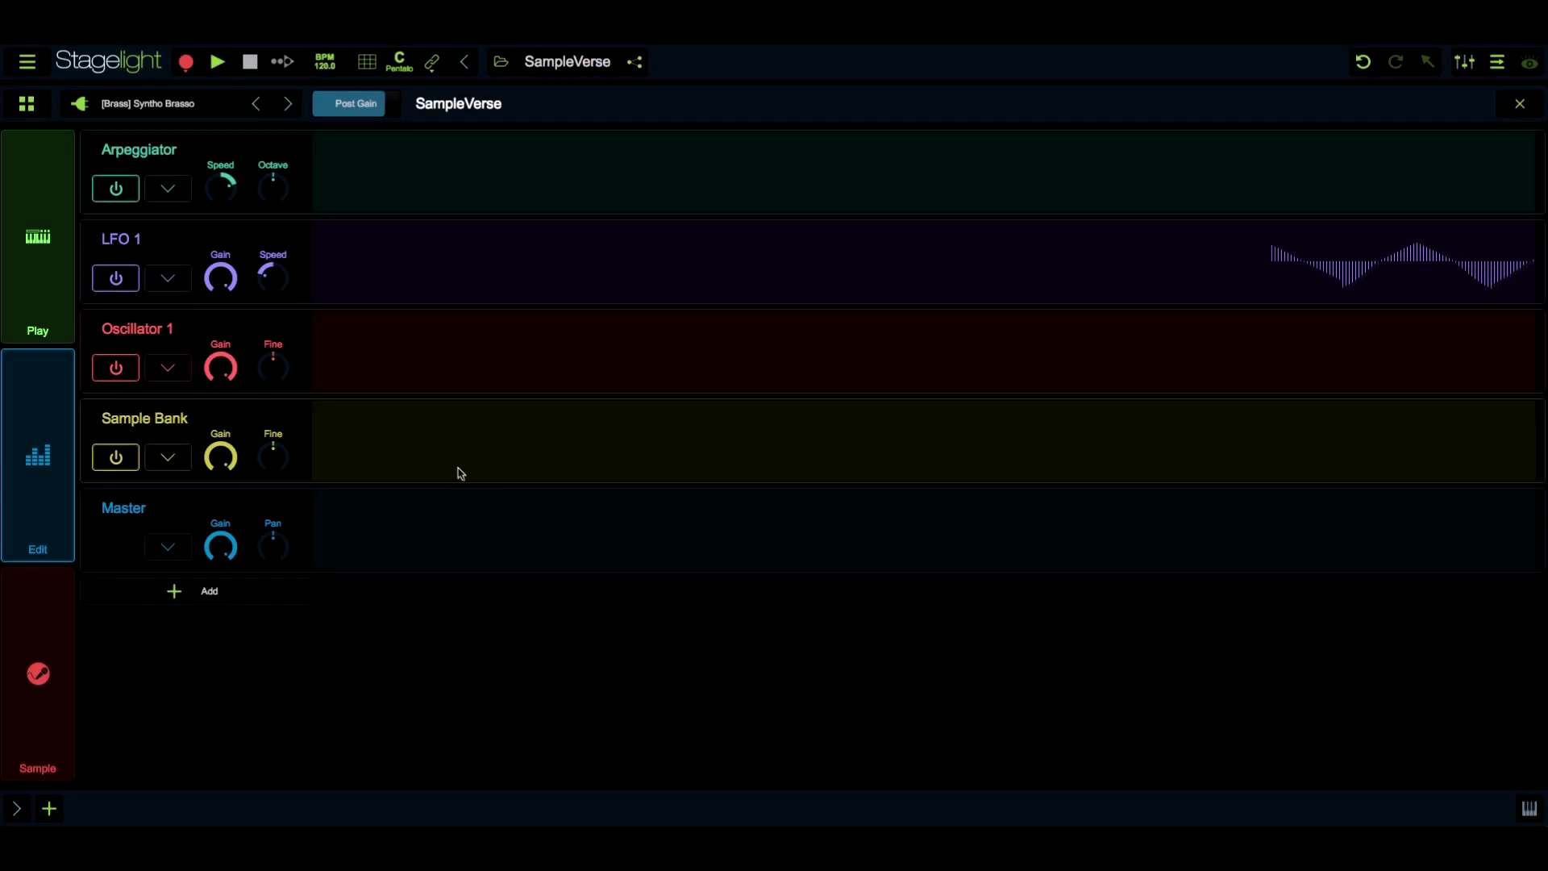
left_click(168, 188)
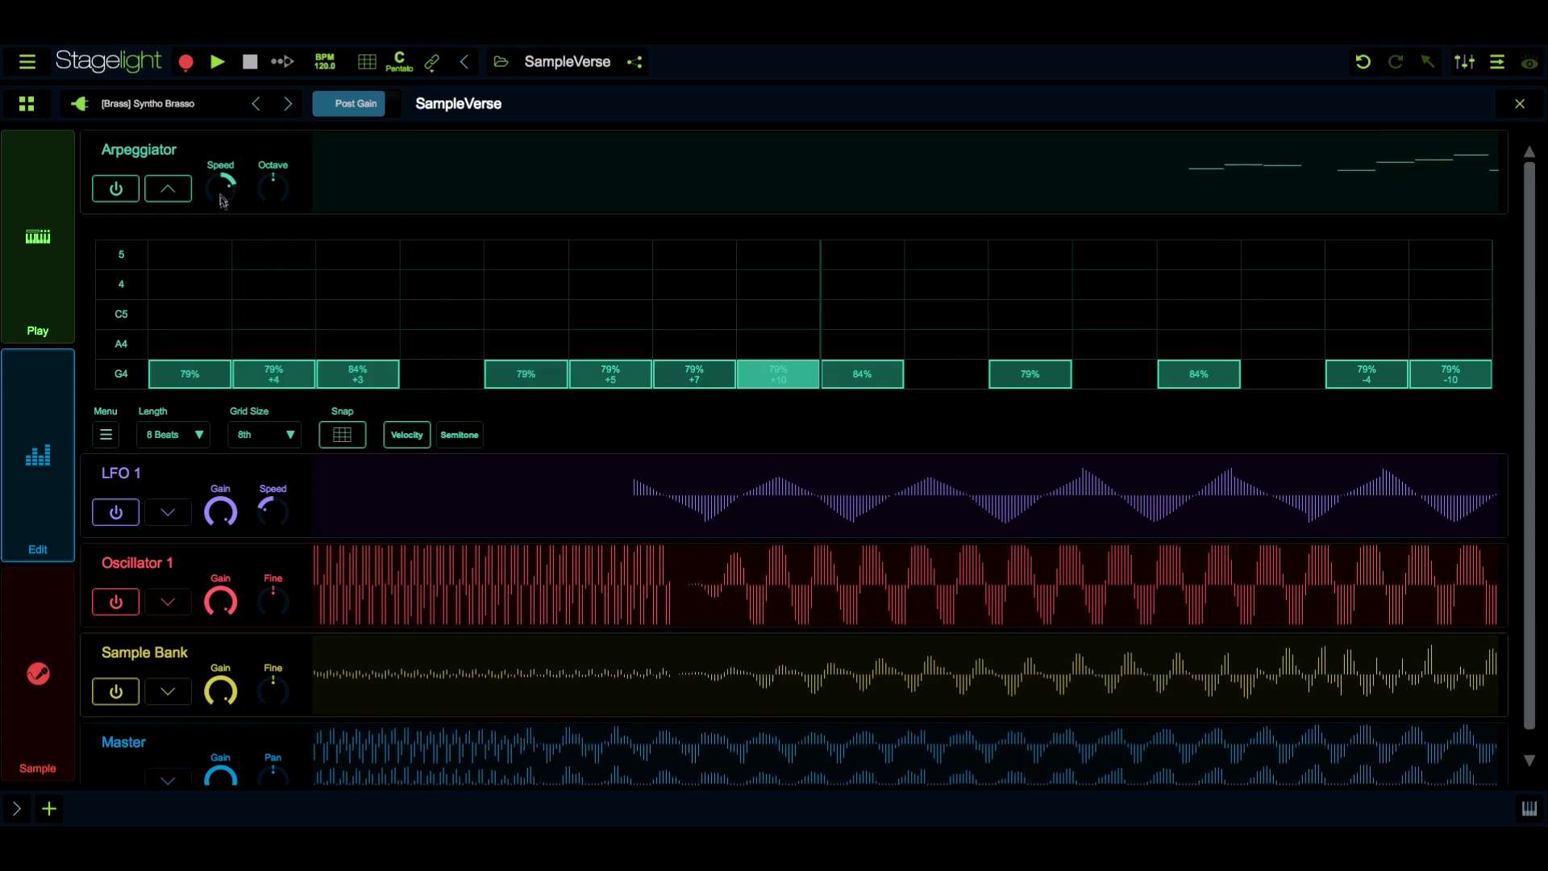
left_click_drag(271, 194, 281, 117)
left_click(168, 188)
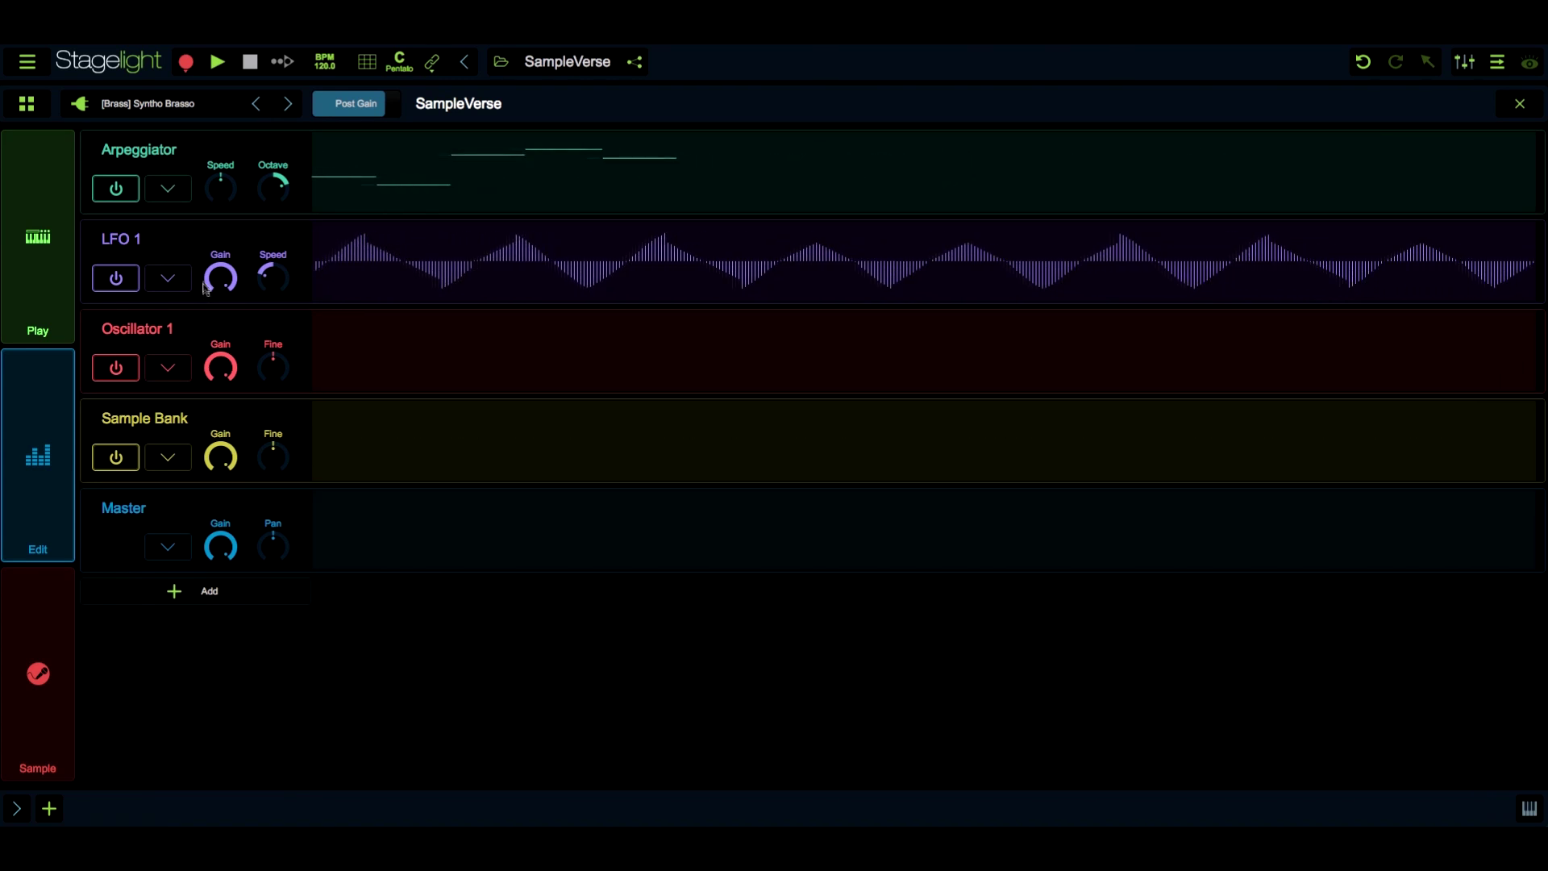
- Check Oscillator 1's settings, then switch off the Sample Bank and Arpeggiator modules
left_click(201, 327)
left_click(218, 319)
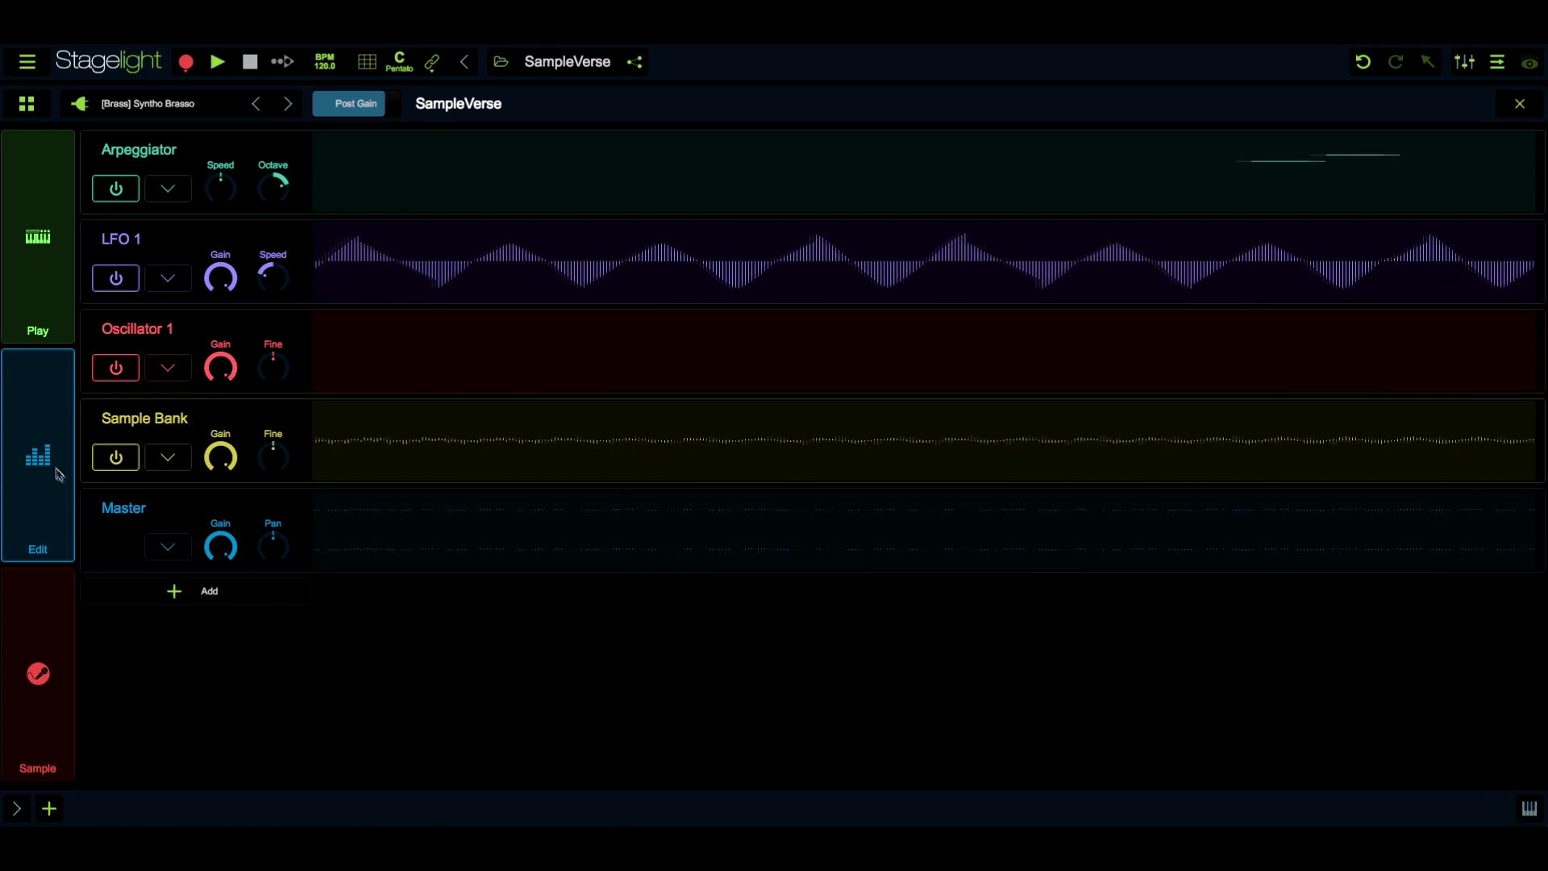
left_click(118, 463)
left_click(114, 189)
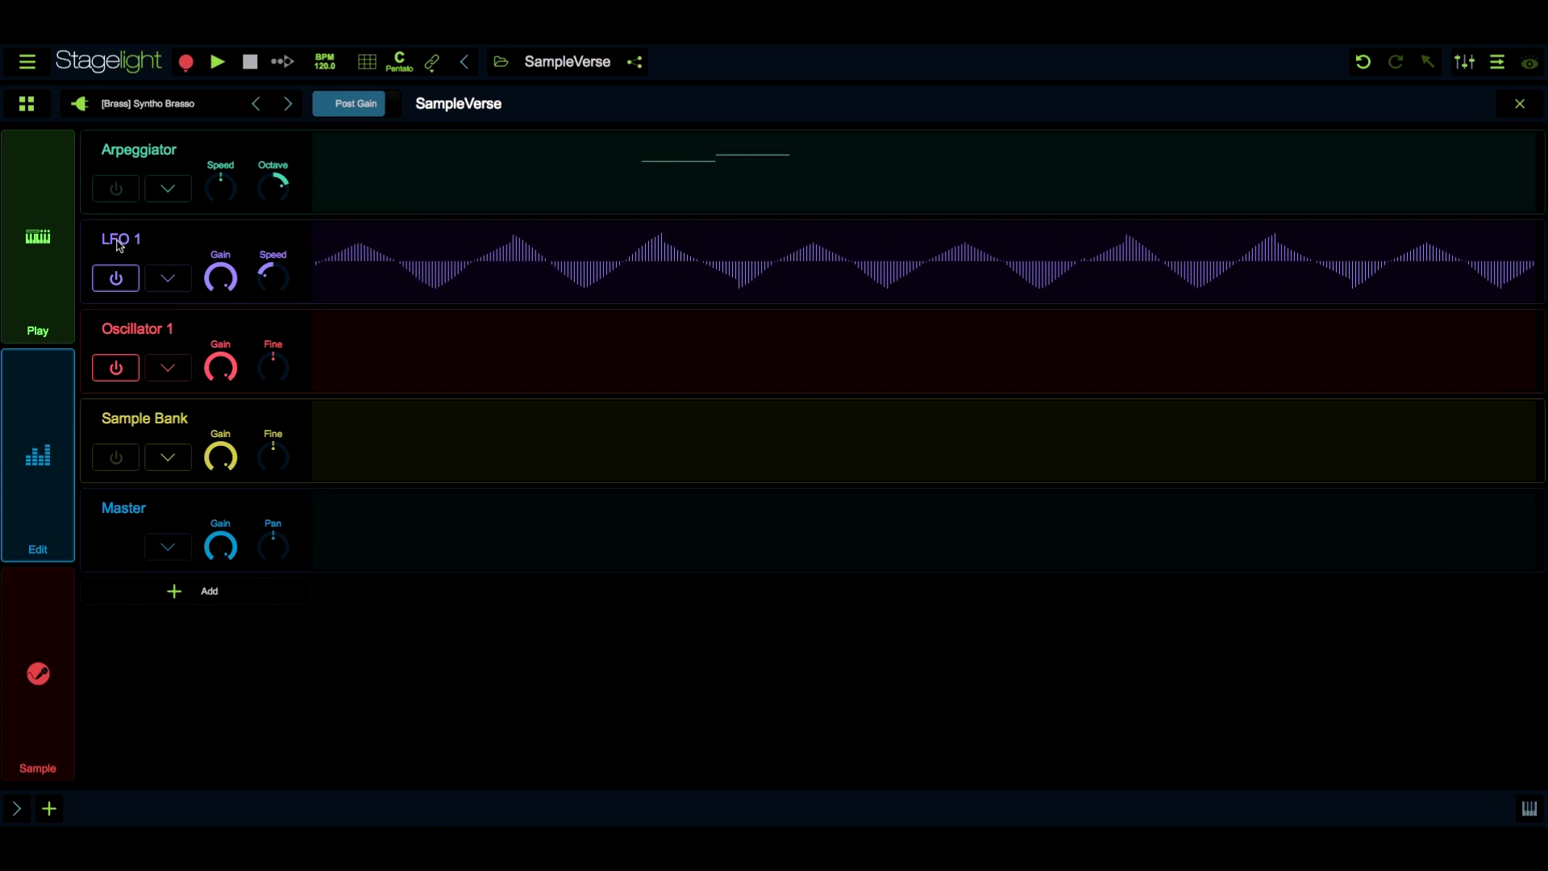
- Raise LFO 1's speed and lower its gain, leaving it on, then switch Oscillator 1 off
left_click(116, 278)
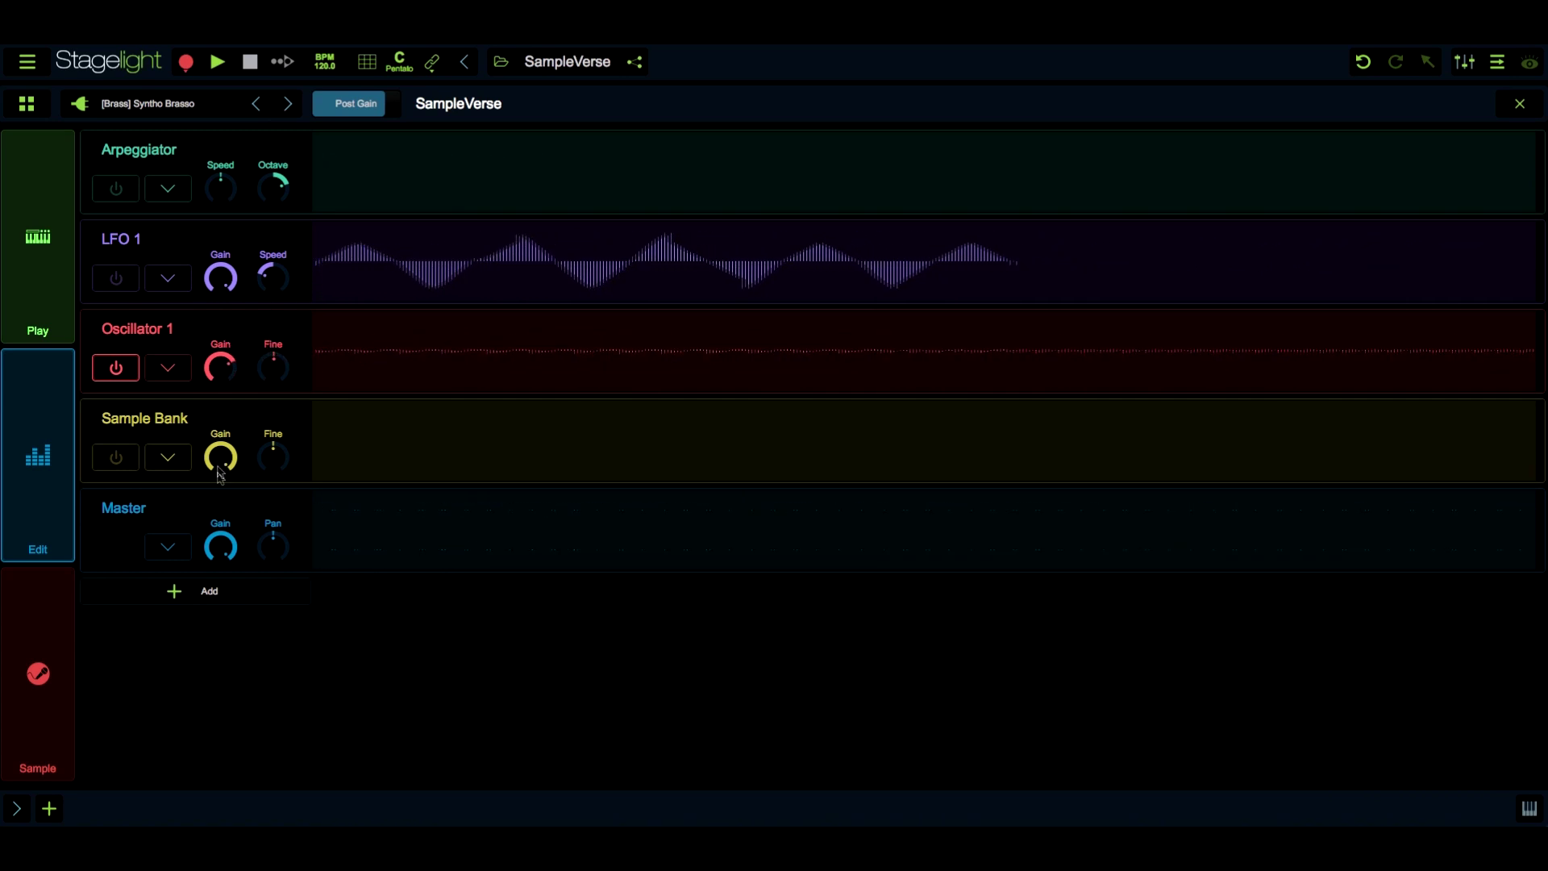
left_click(202, 234)
left_click(179, 212)
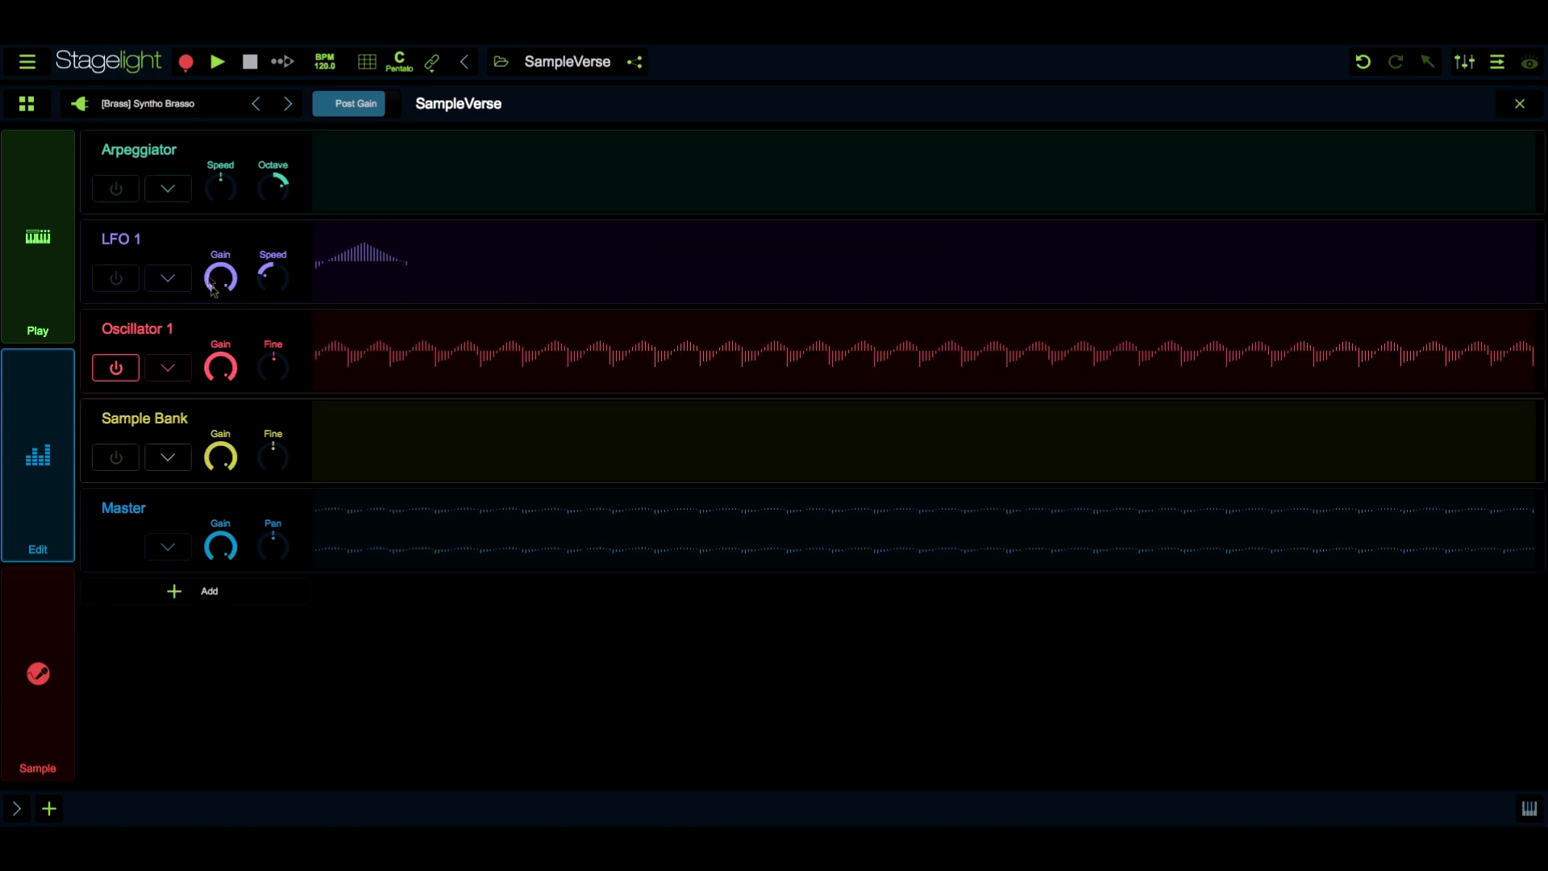
left_click_drag(271, 283, 271, 210)
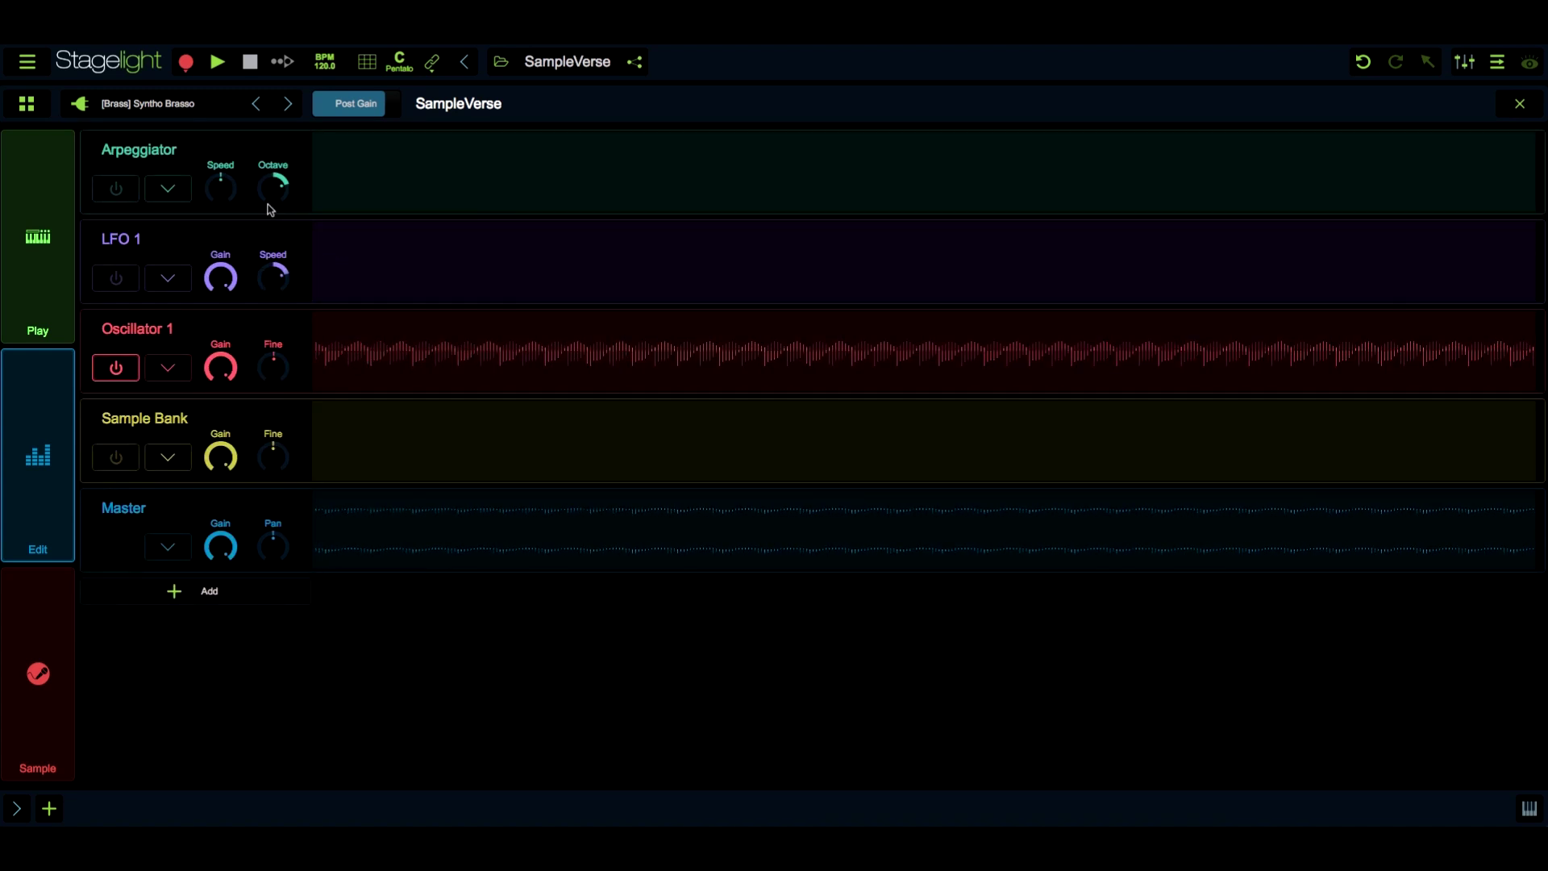
left_click(115, 279)
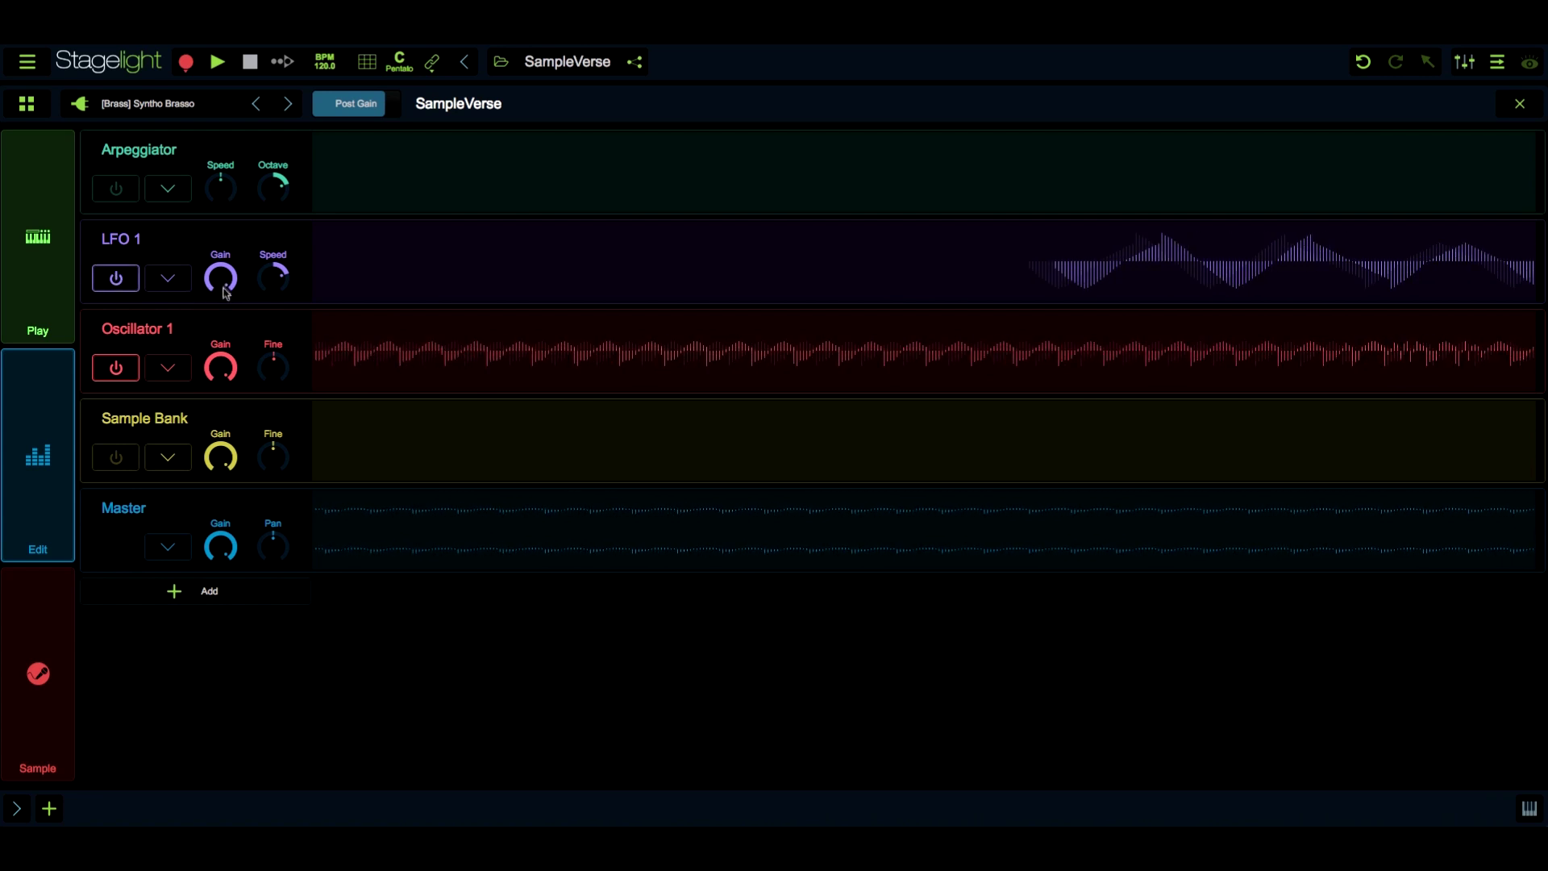
left_click_drag(225, 294, 225, 347)
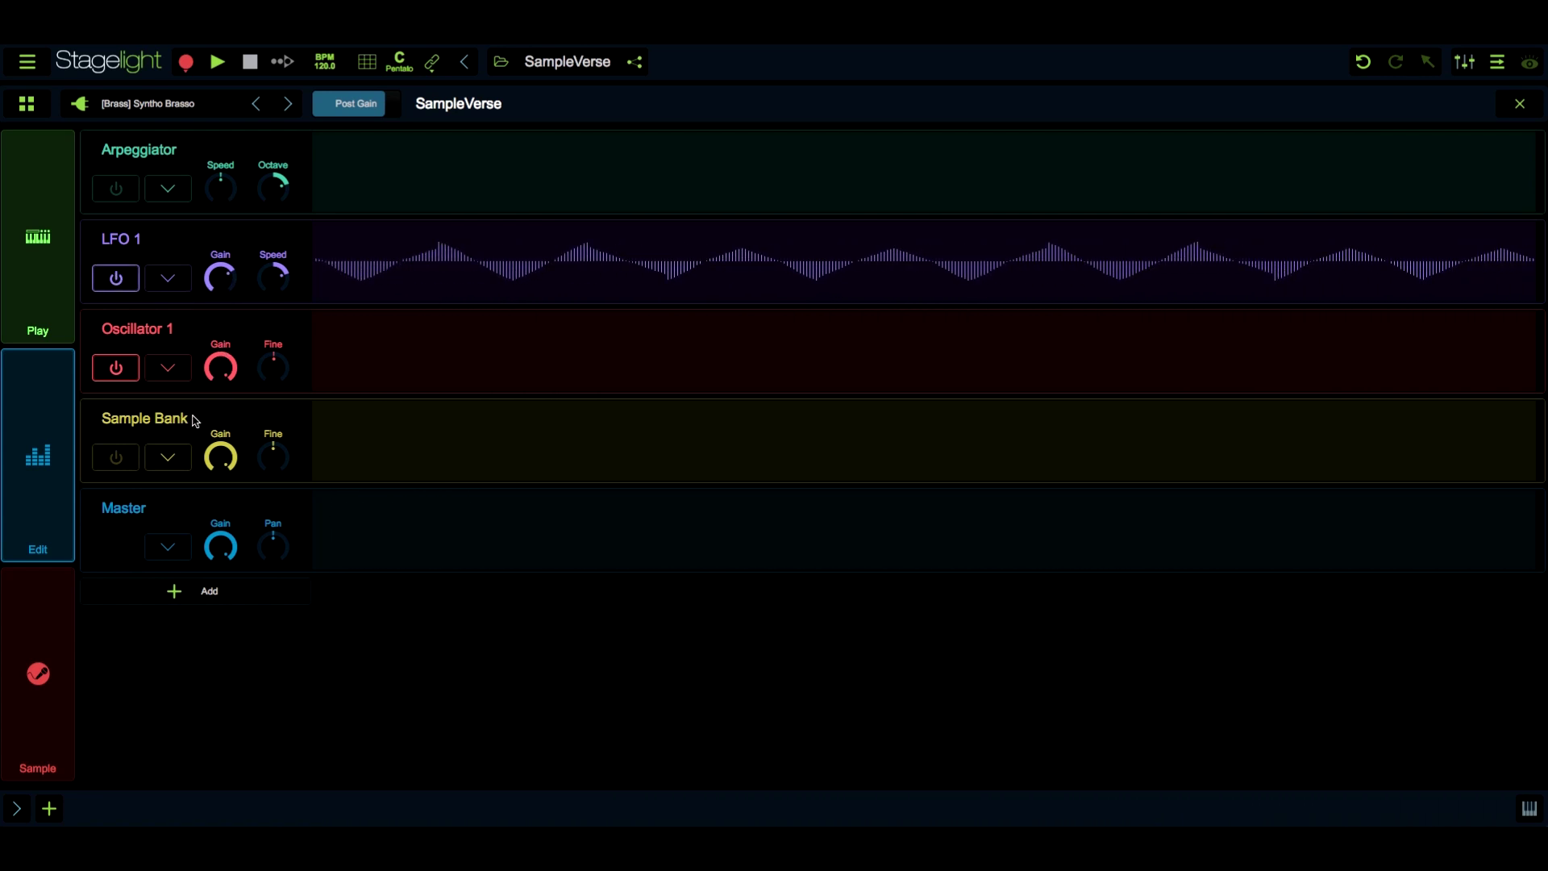
left_click(115, 368)
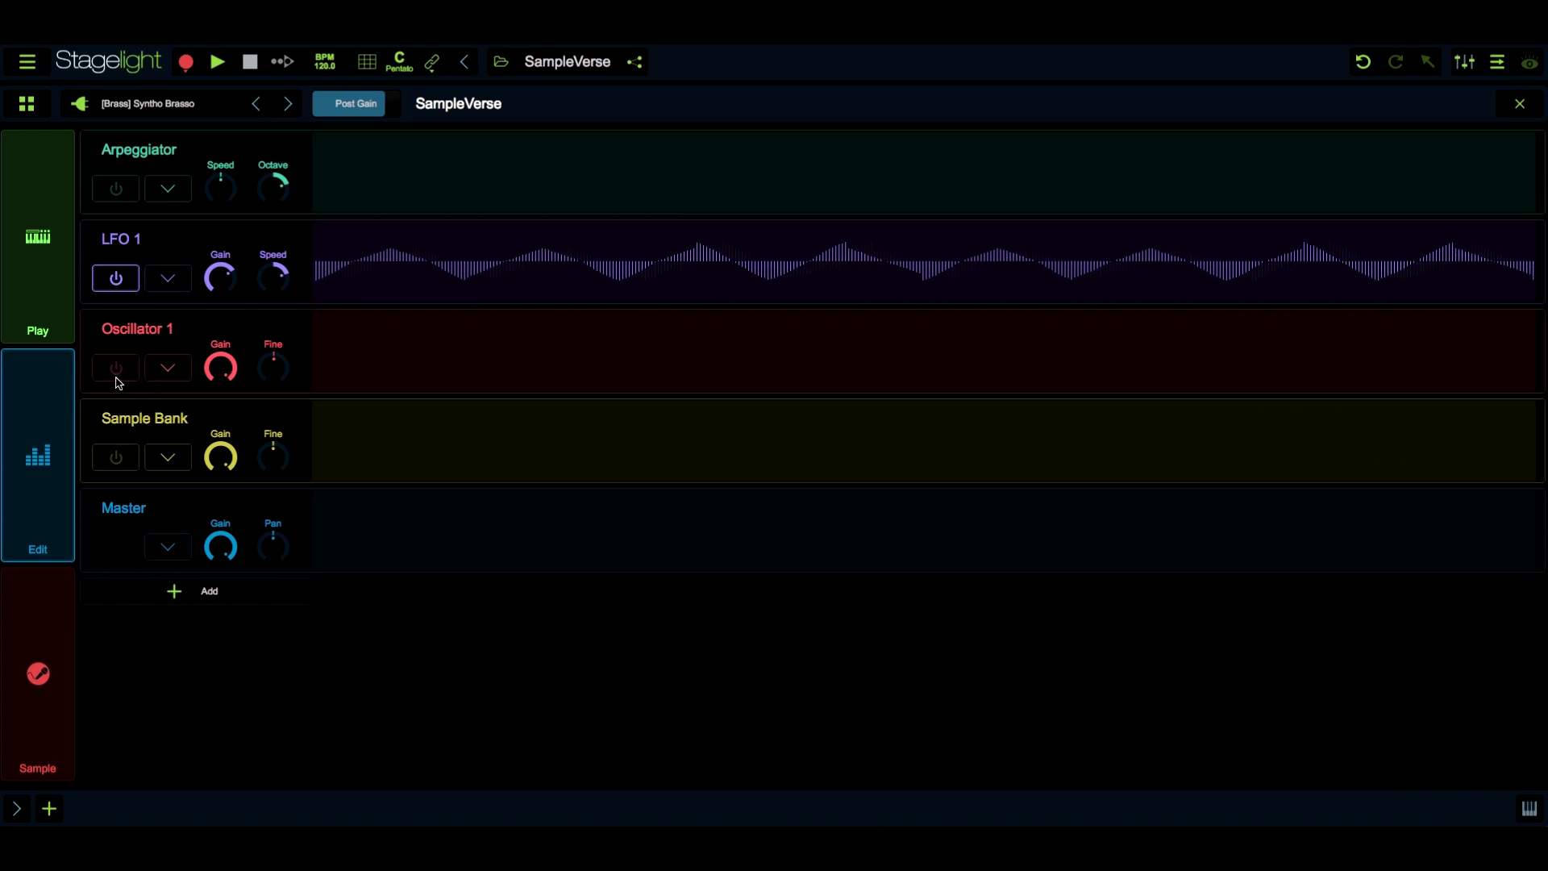
- Switch off LFO 1, turn on Sample Bank, and add a sample bank from WobblyGamelan_02.wav
left_click(113, 278)
left_click(118, 460)
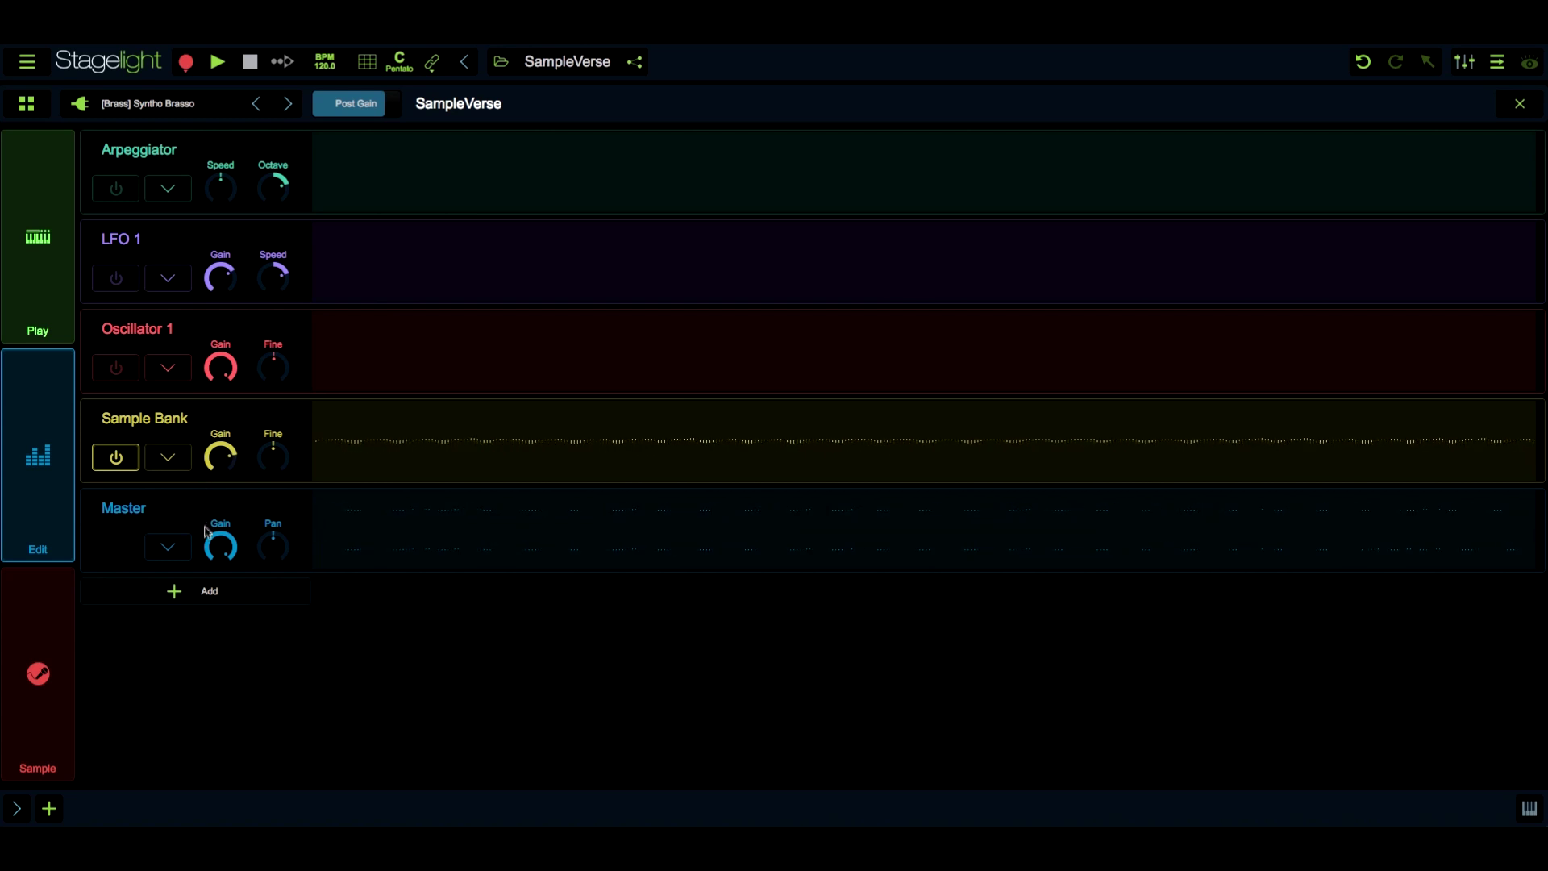
left_click(49, 809)
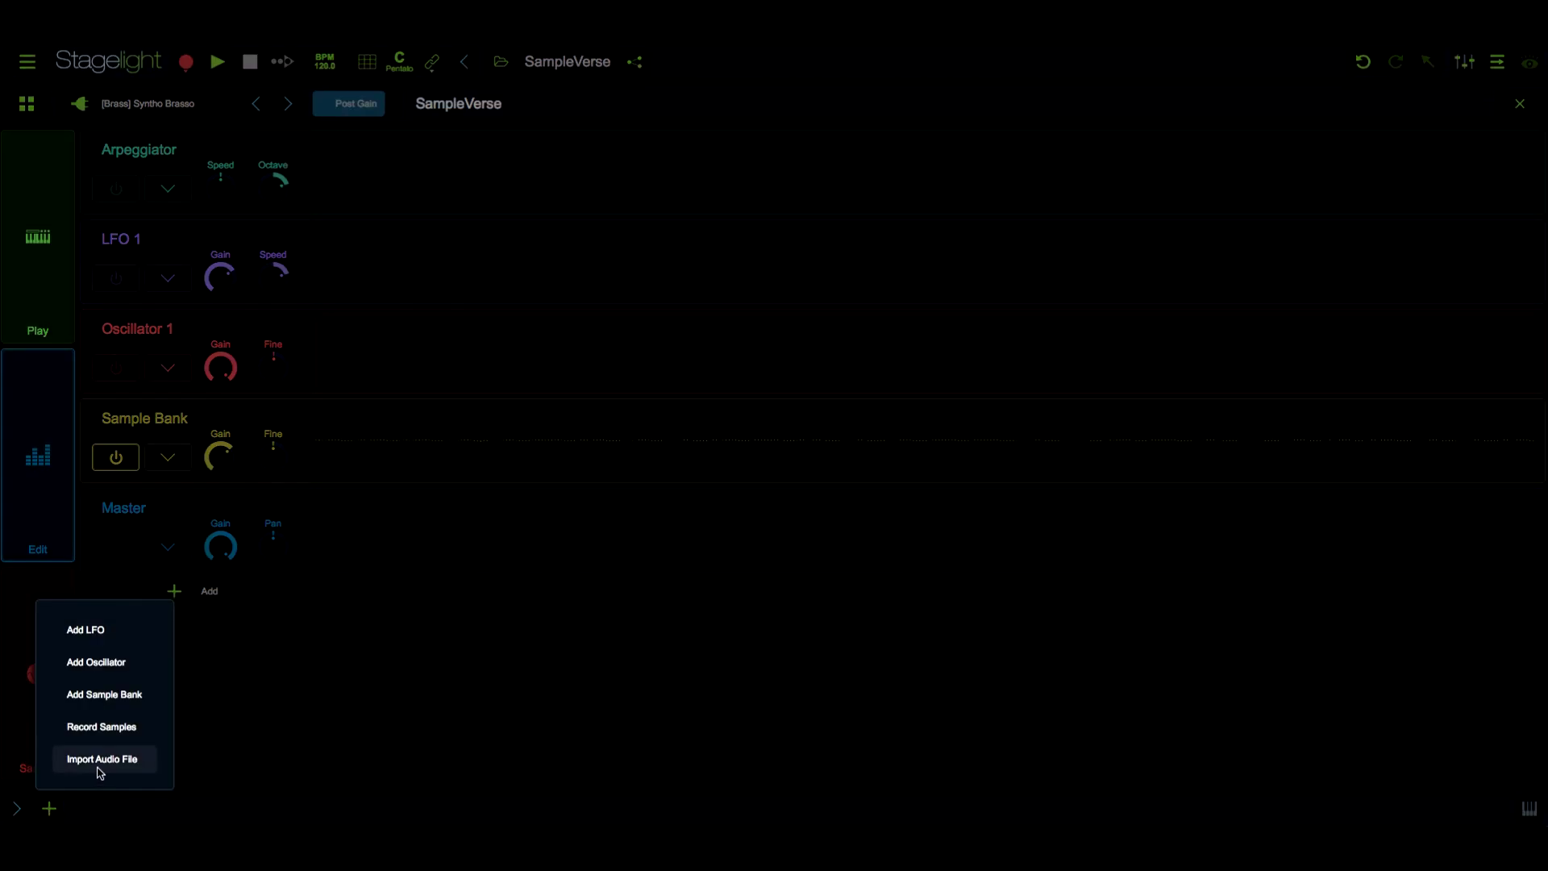
left_click(100, 761)
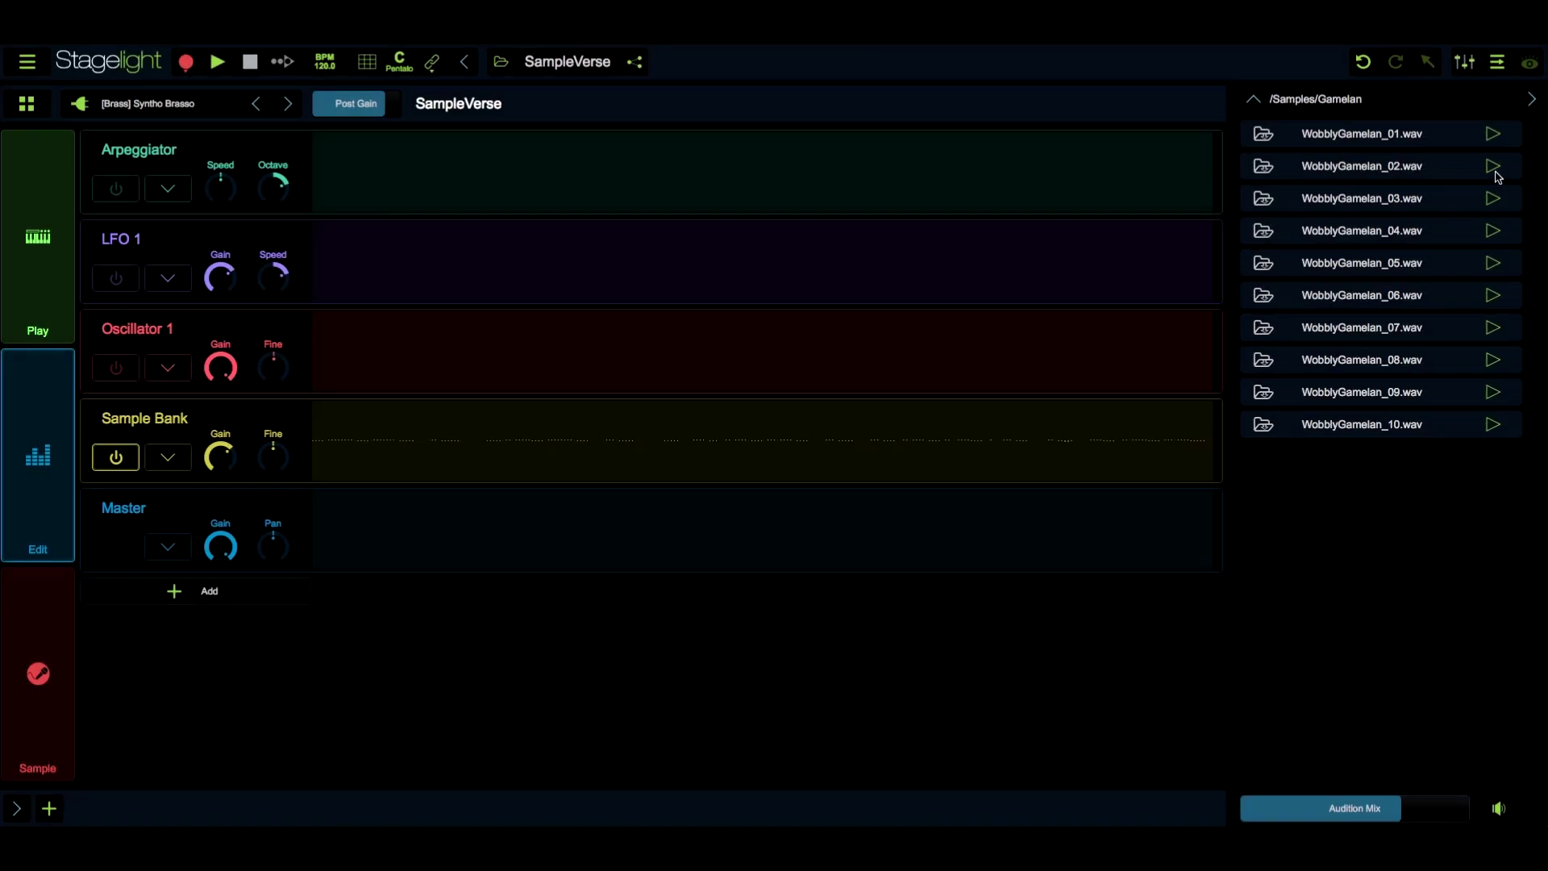
left_click(1435, 163)
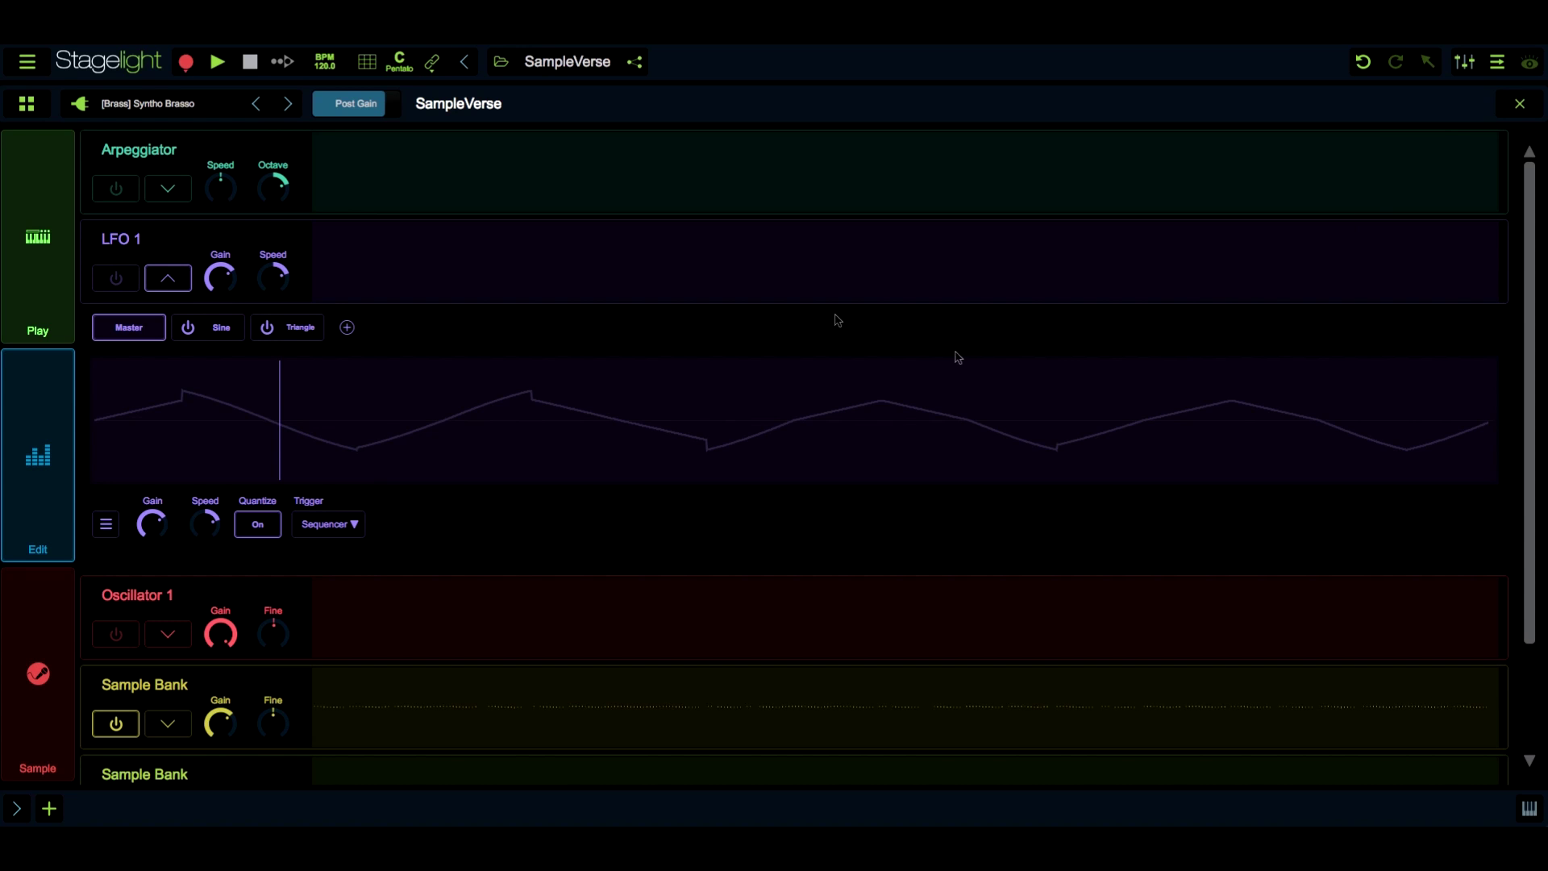
- Collapse LFO 1's settings and begin importing an SFZ file from the instrument options
left_click(173, 282)
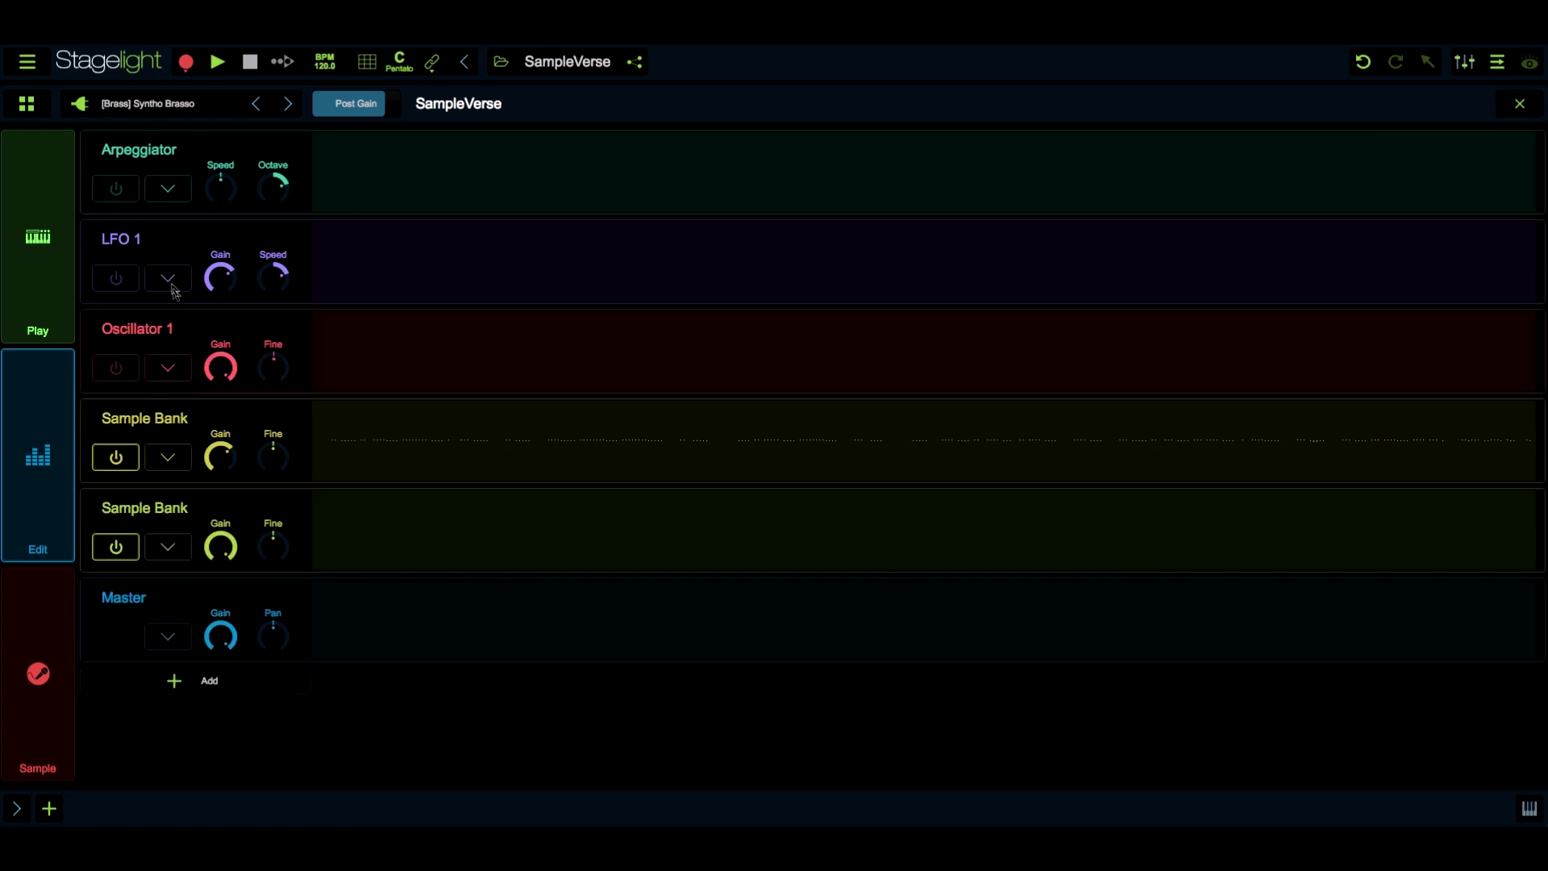
left_click(22, 107)
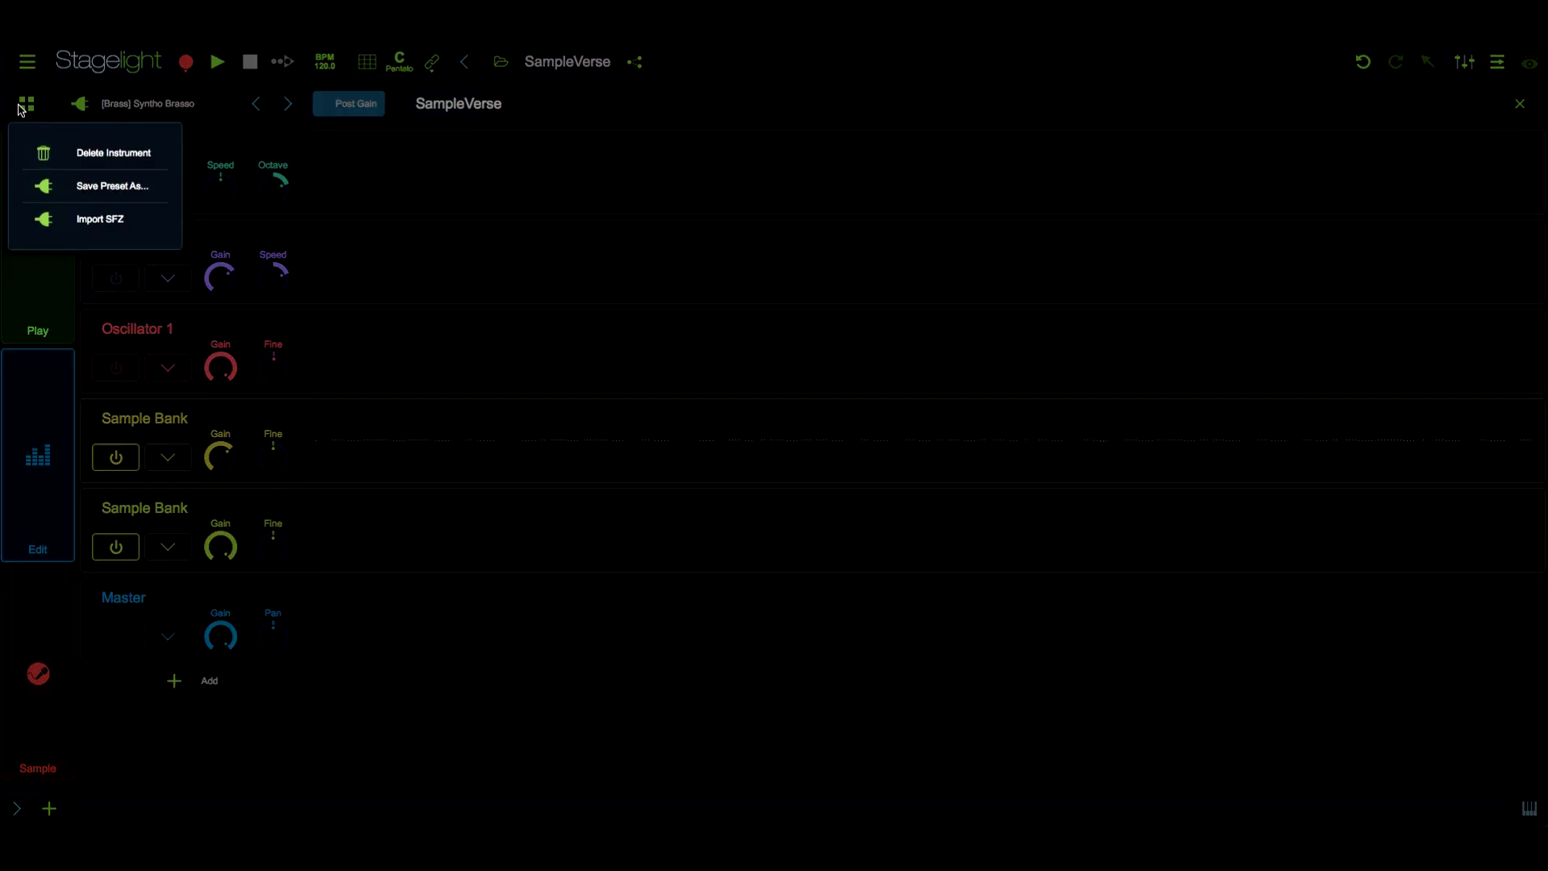
left_click(135, 222)
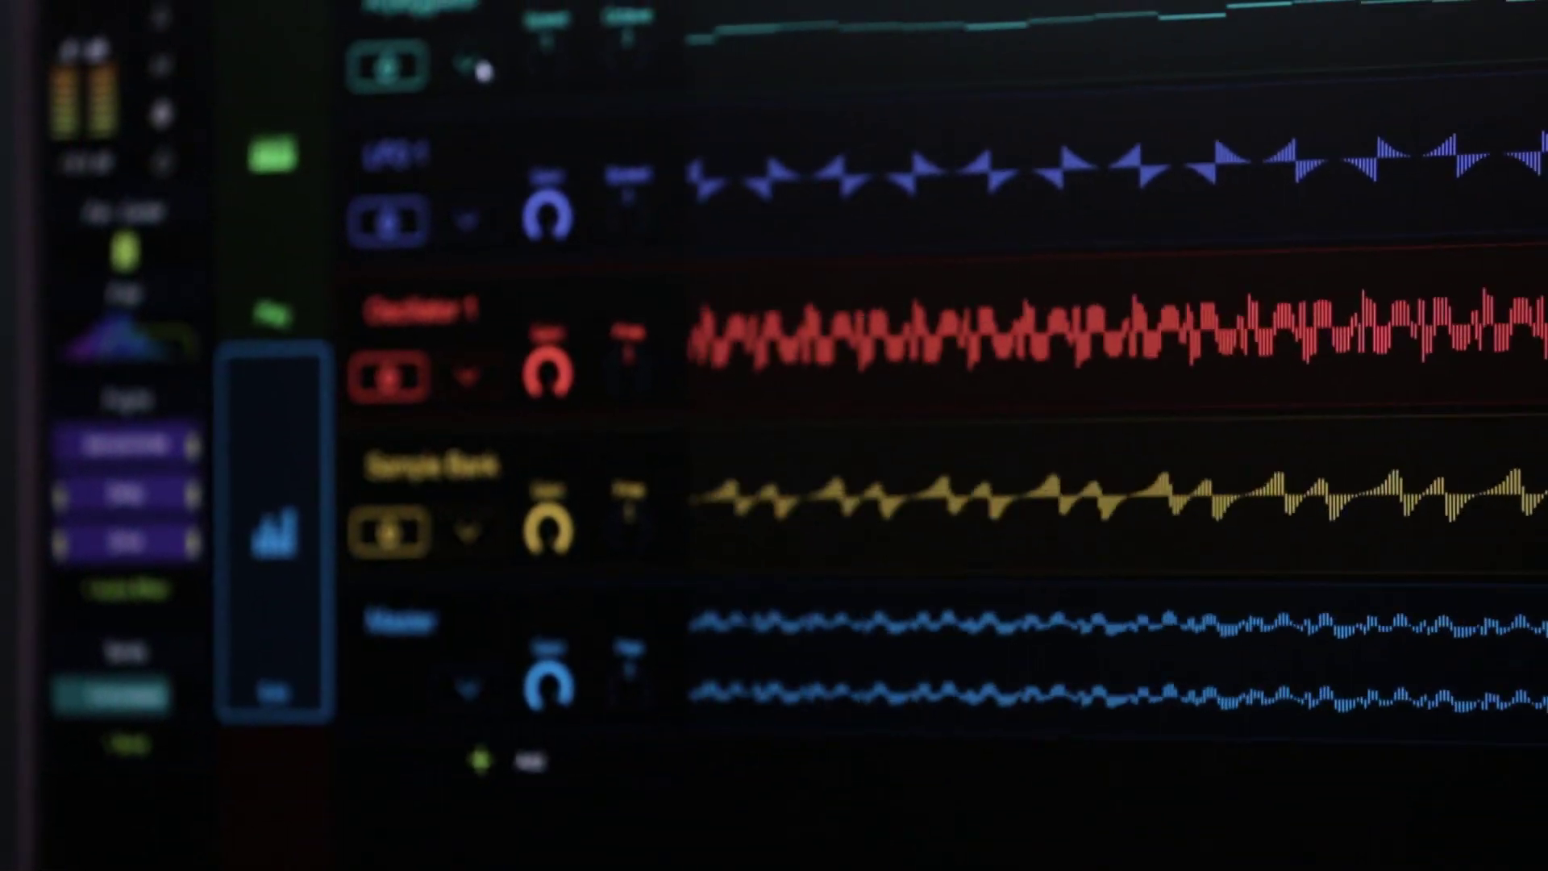
- Expand the Arpeggiator's step pattern and add 75% notes on rows 2 and 5
left_click(455, 49)
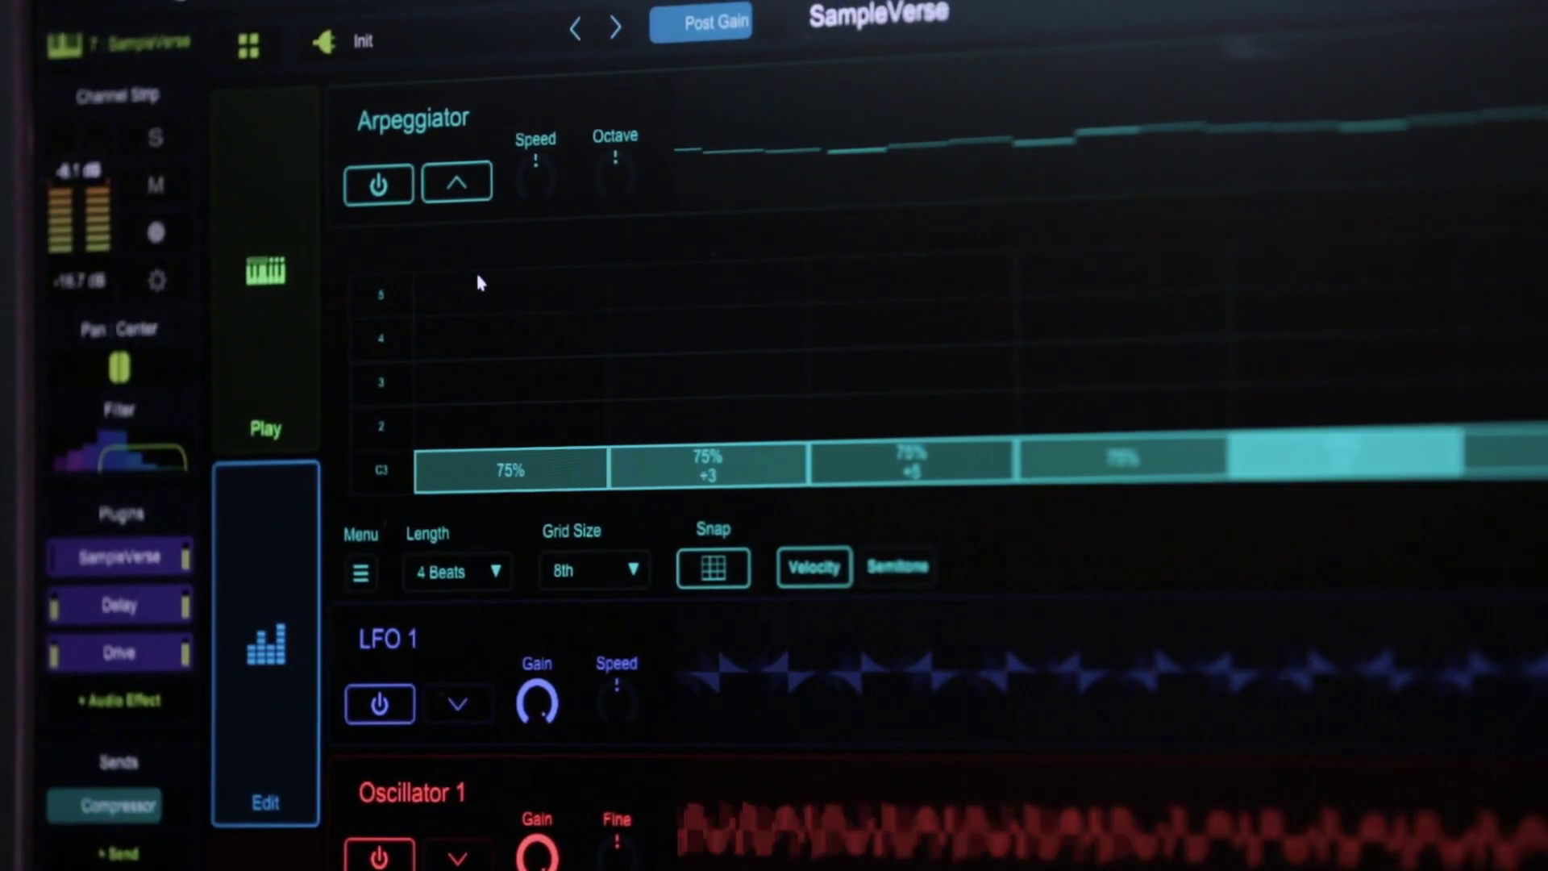
left_click(1125, 411)
left_click(1516, 310)
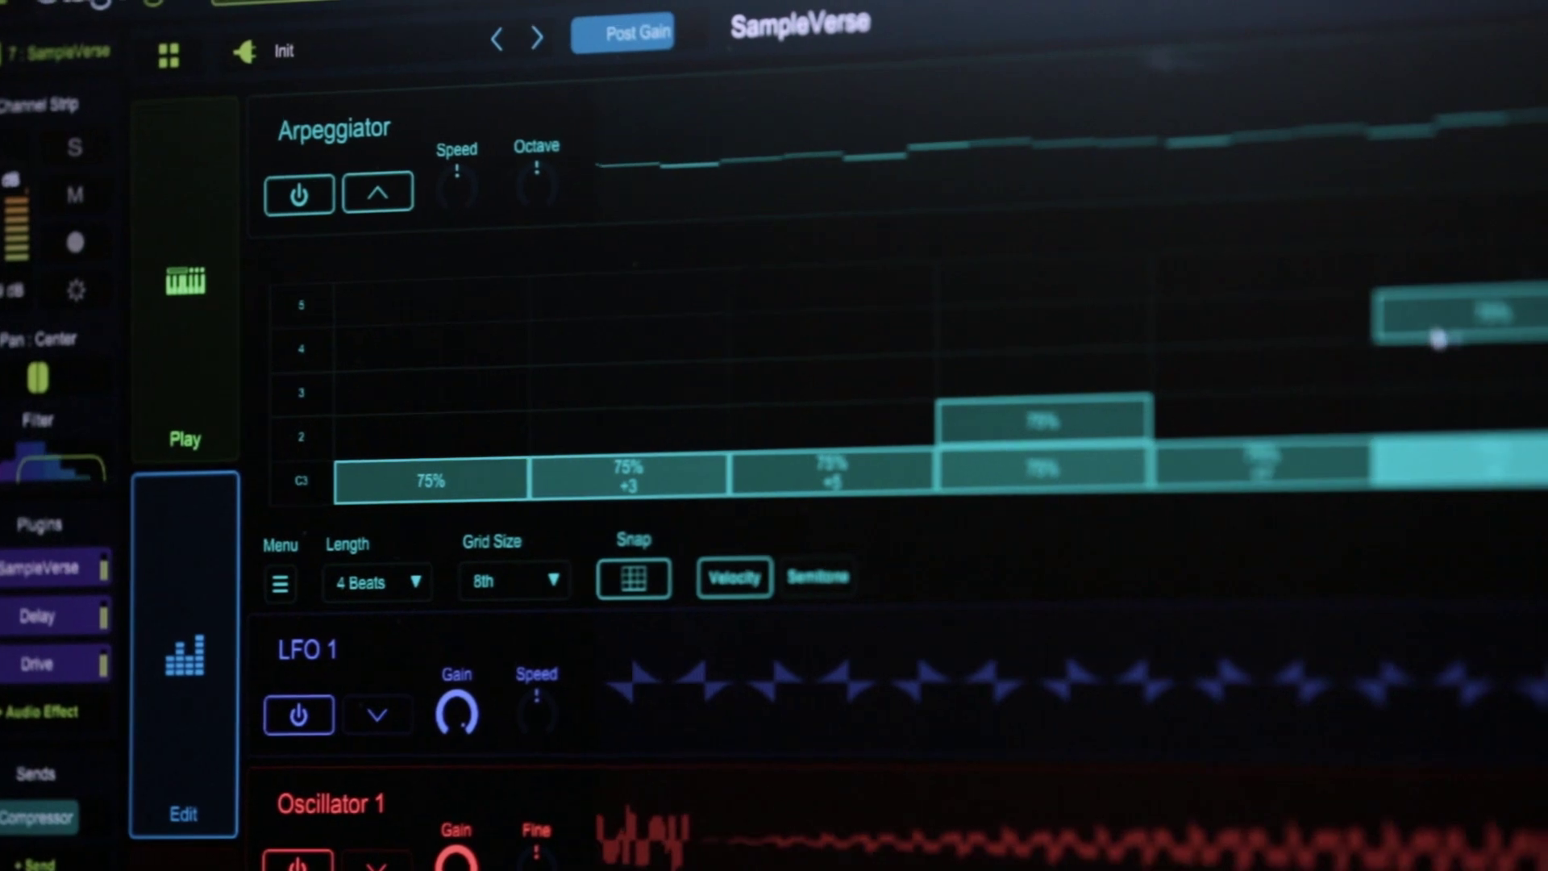